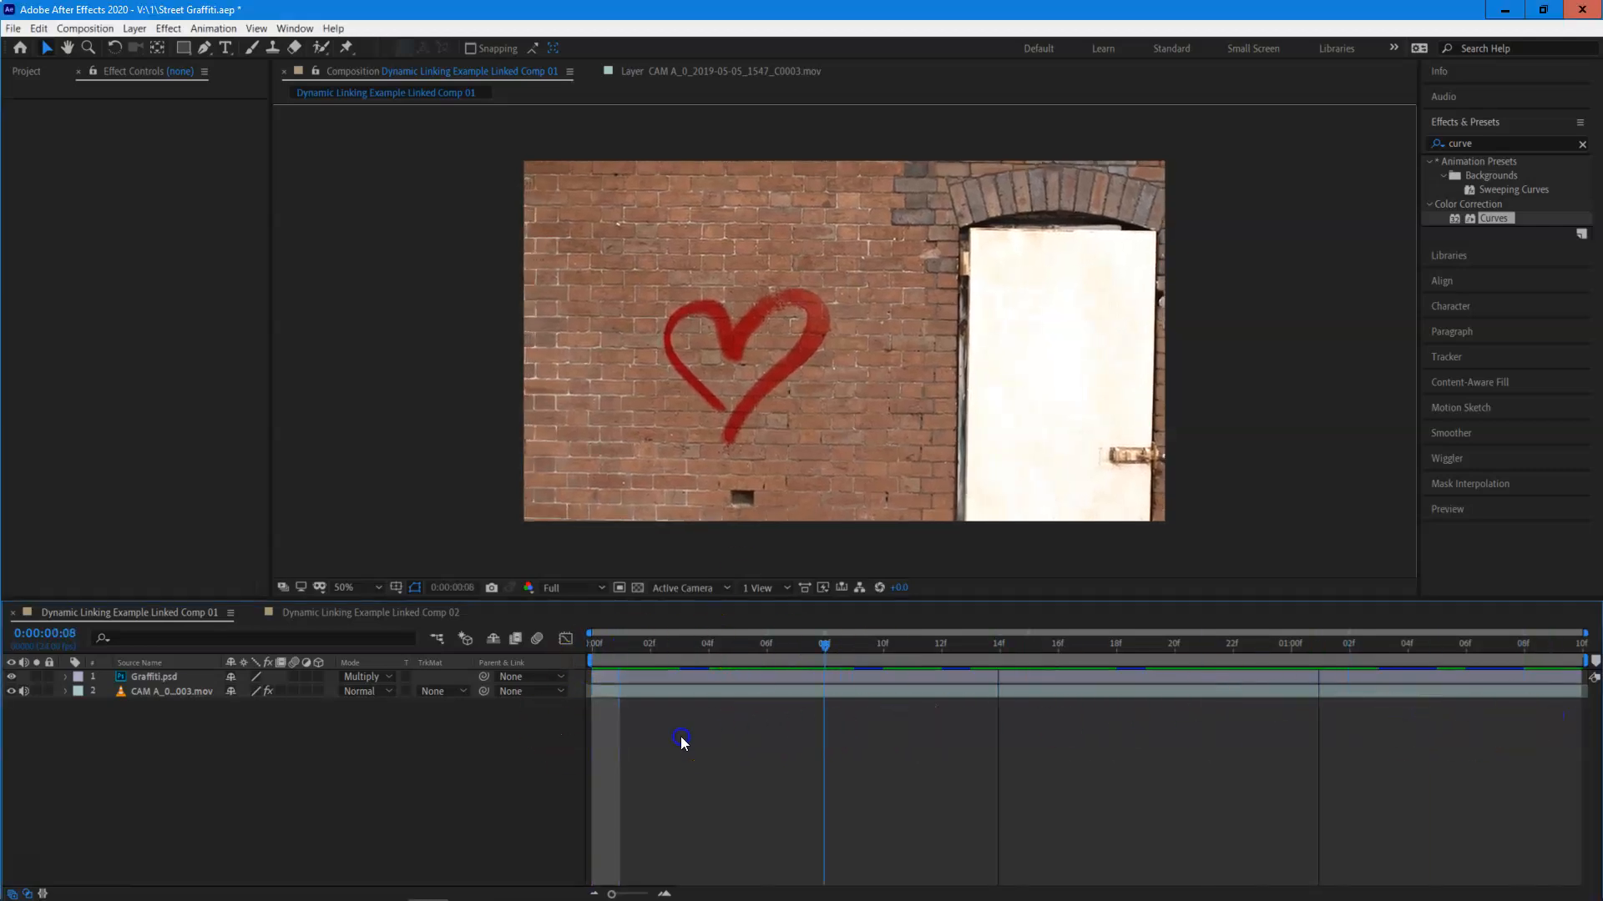
Toggle the Graffiti.psd layer's visibility off and on, and add Dynamic Linking Example Linked Comp 01 to the render queue.
left_click(11, 677)
left_click(11, 677)
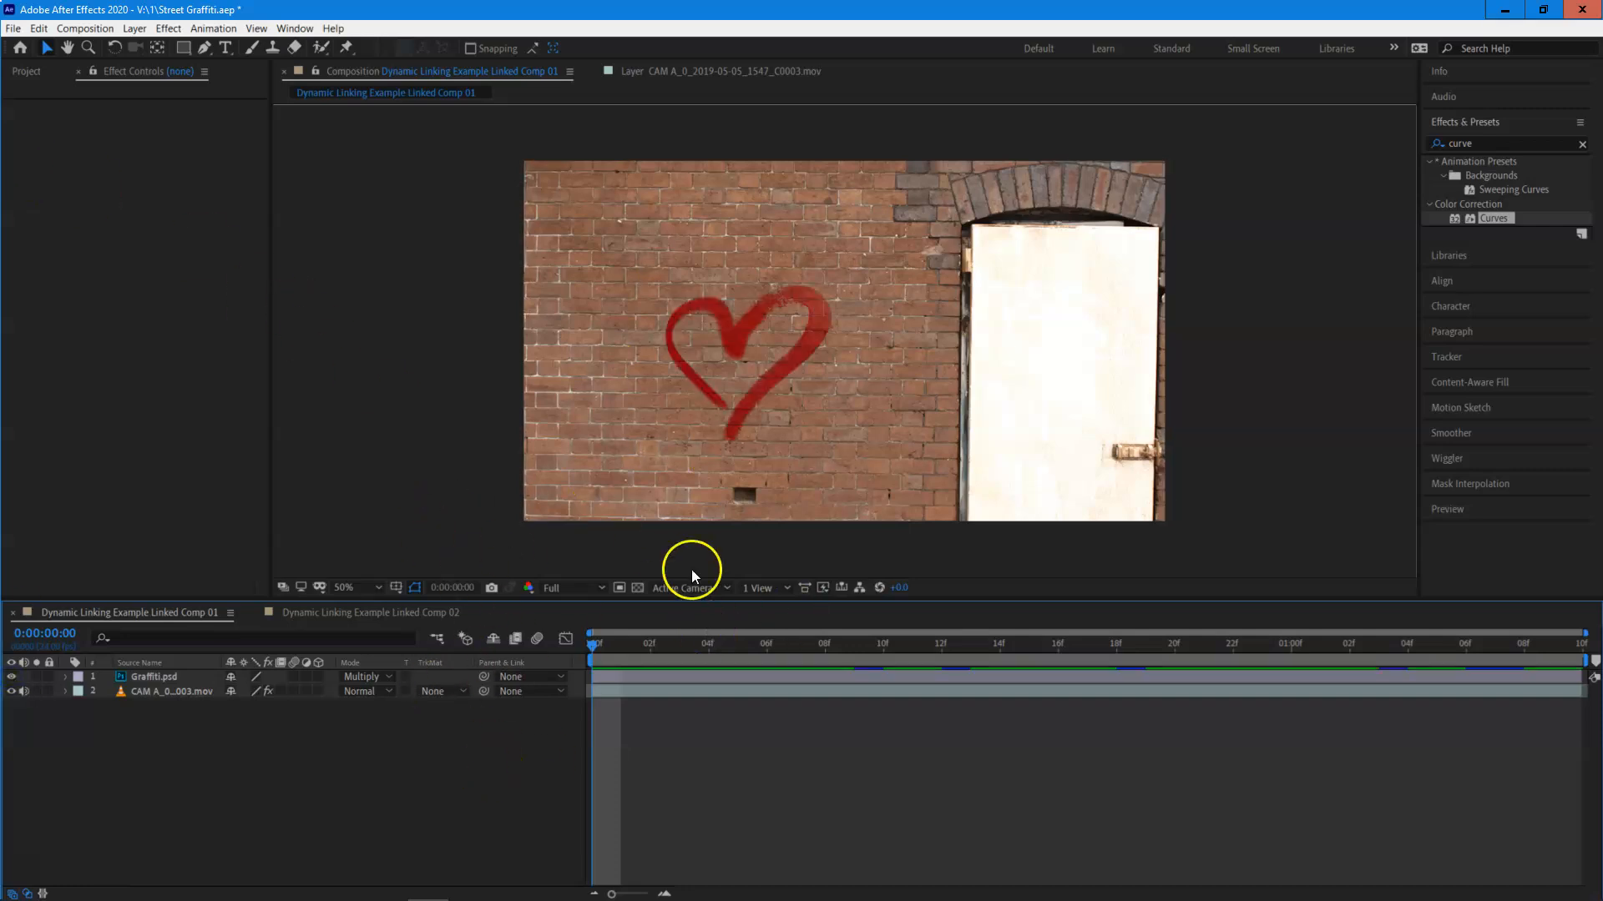
left_click(14, 29)
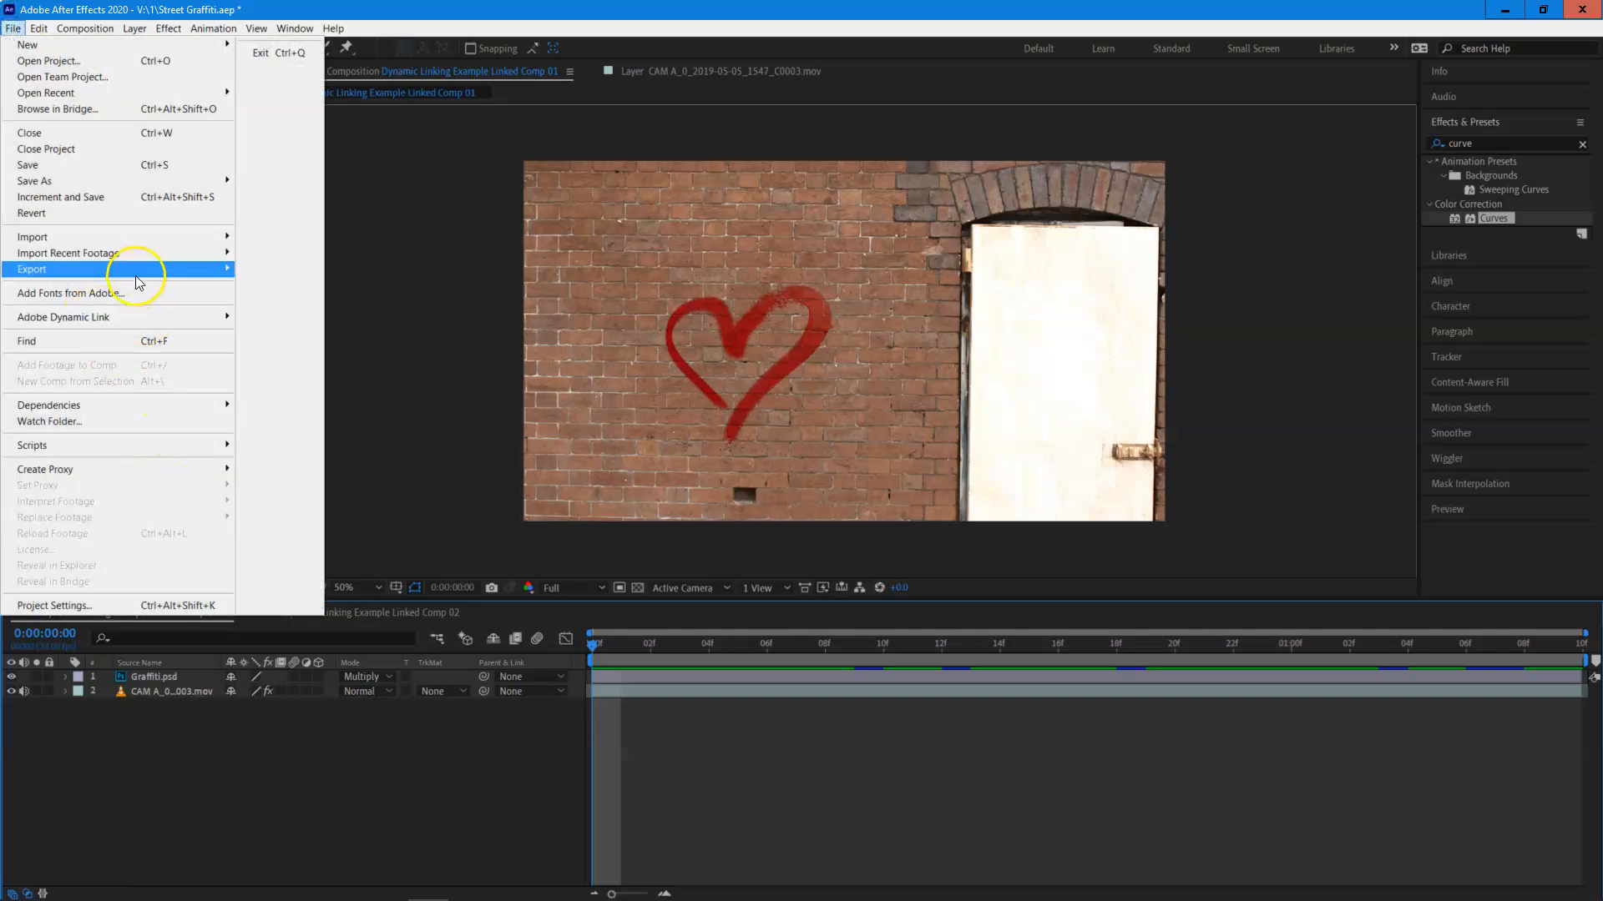
mouse_move(133, 269)
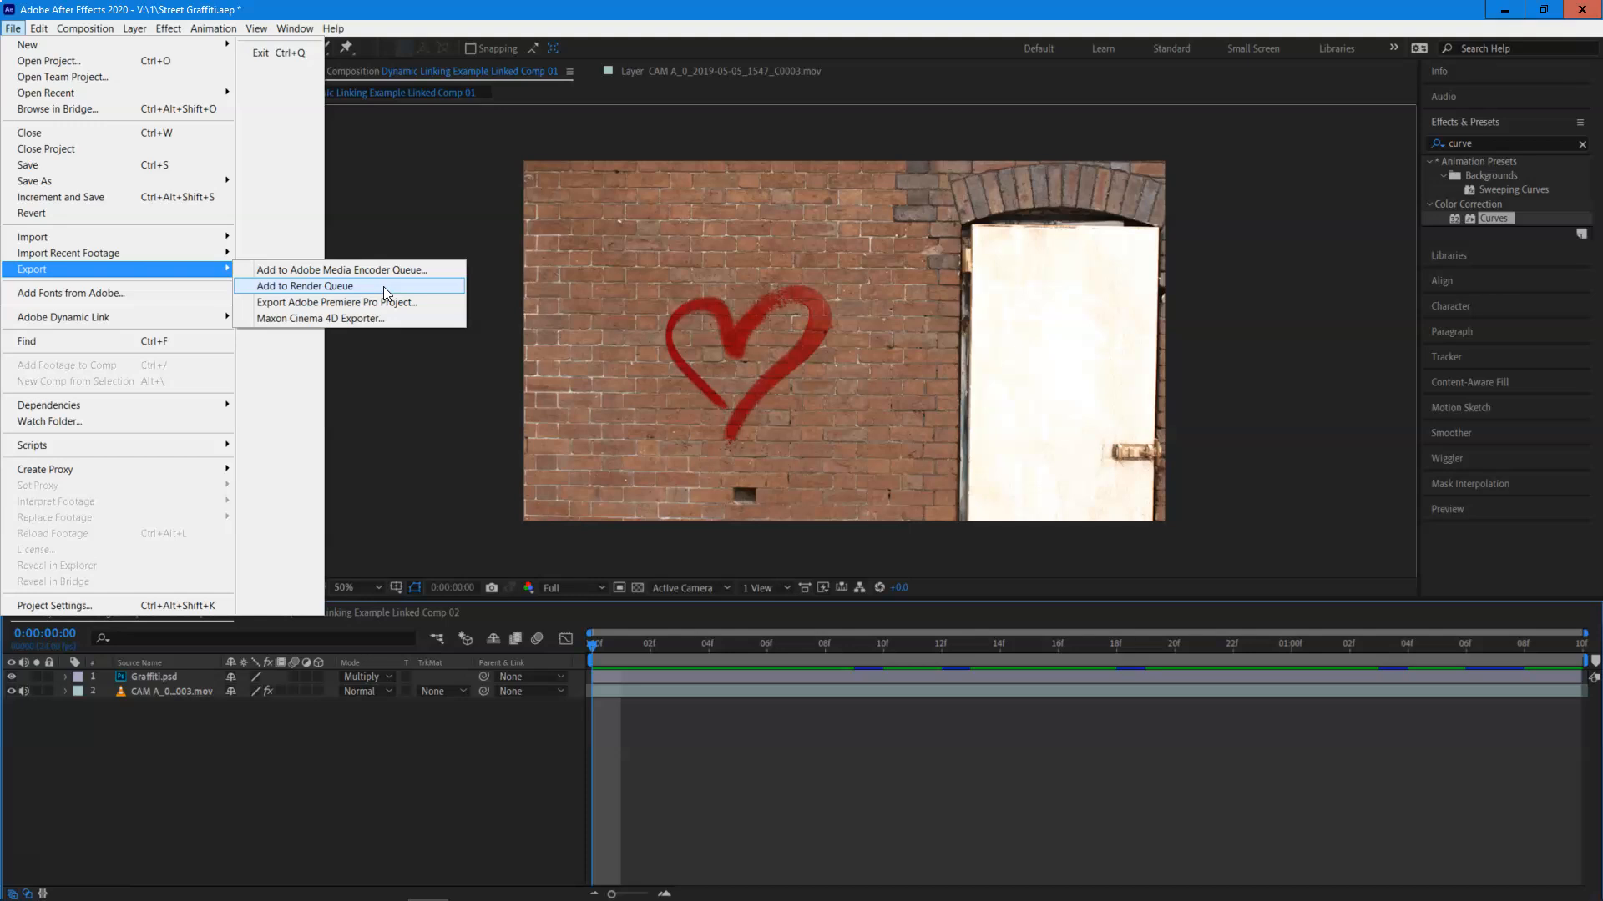
left_click(384, 288)
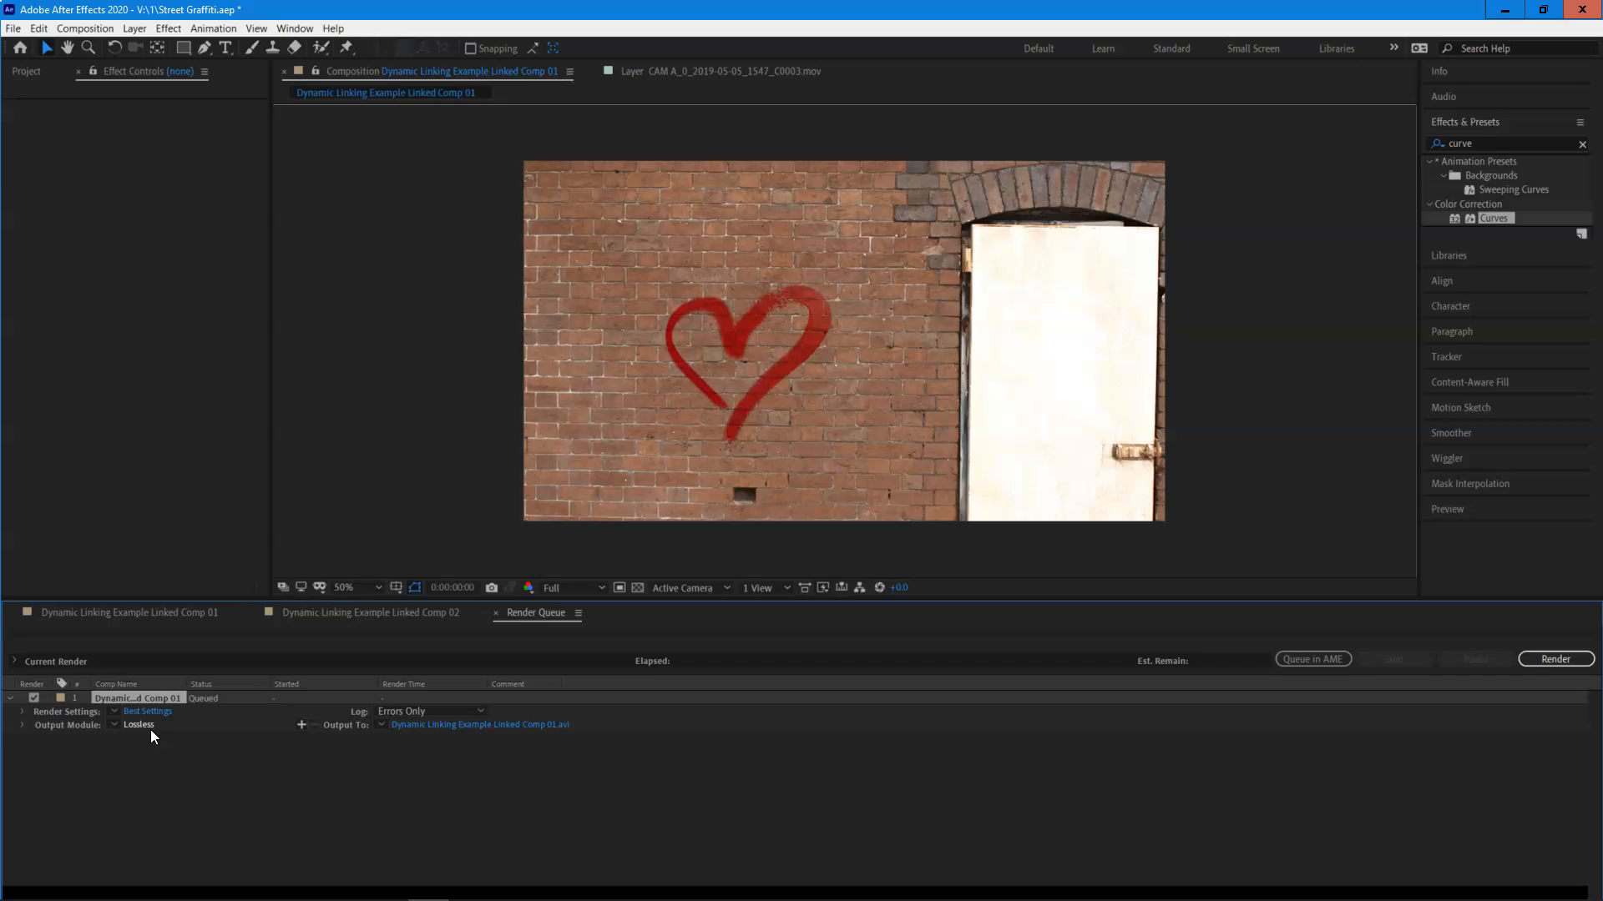
left_click(184, 774)
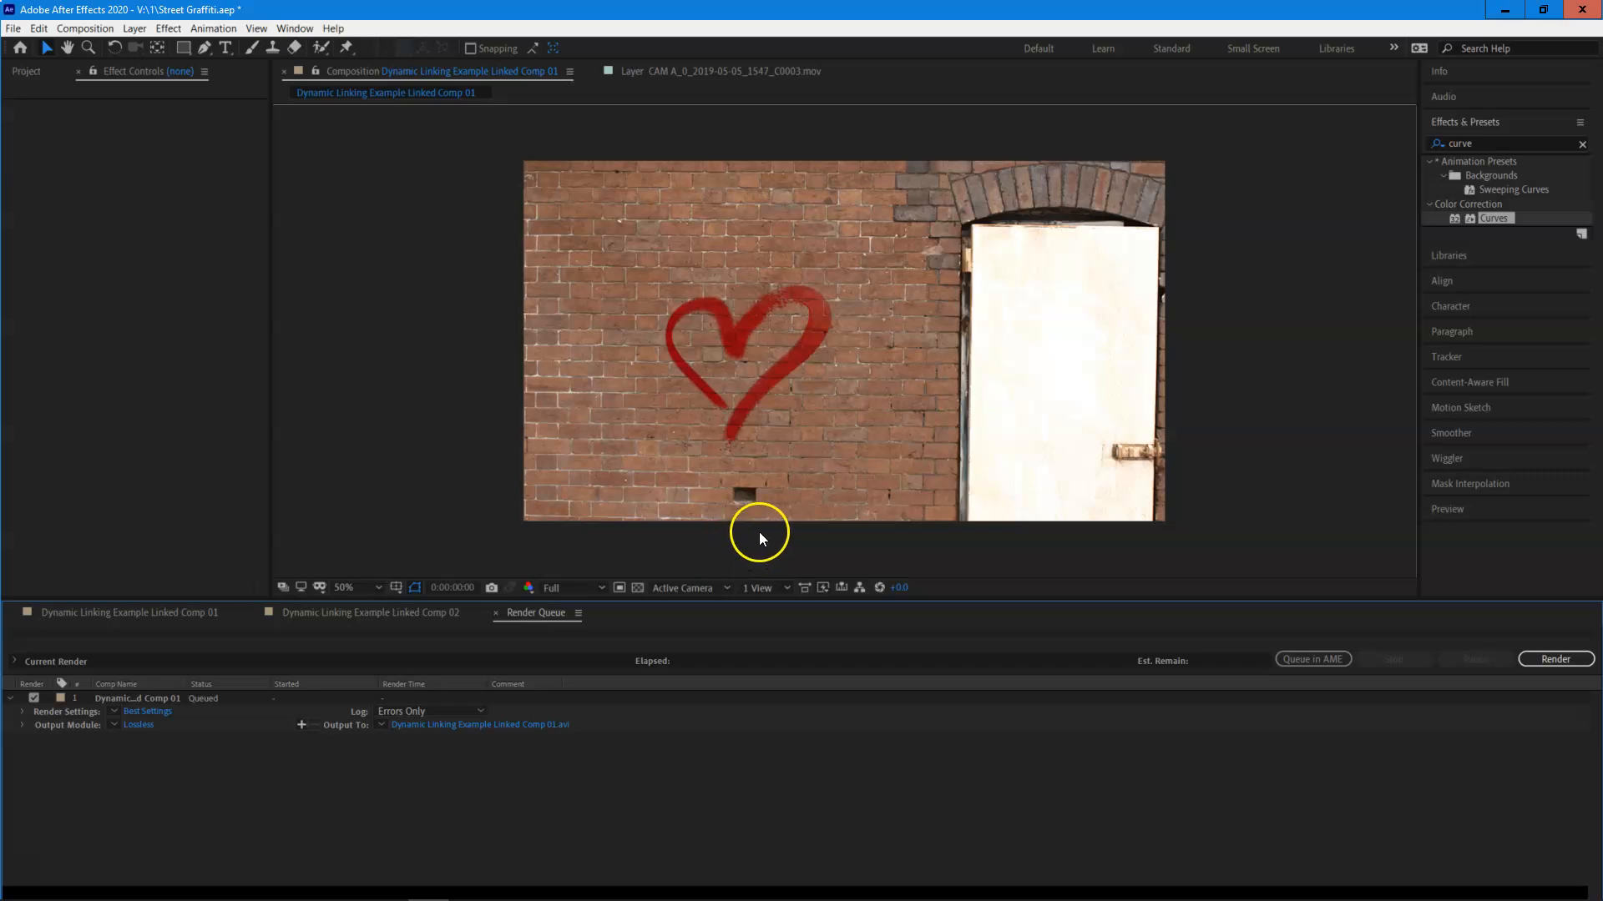
Set the queued item's output module format to QuickTime, trying JPEG Sequence first.
left_click(149, 724)
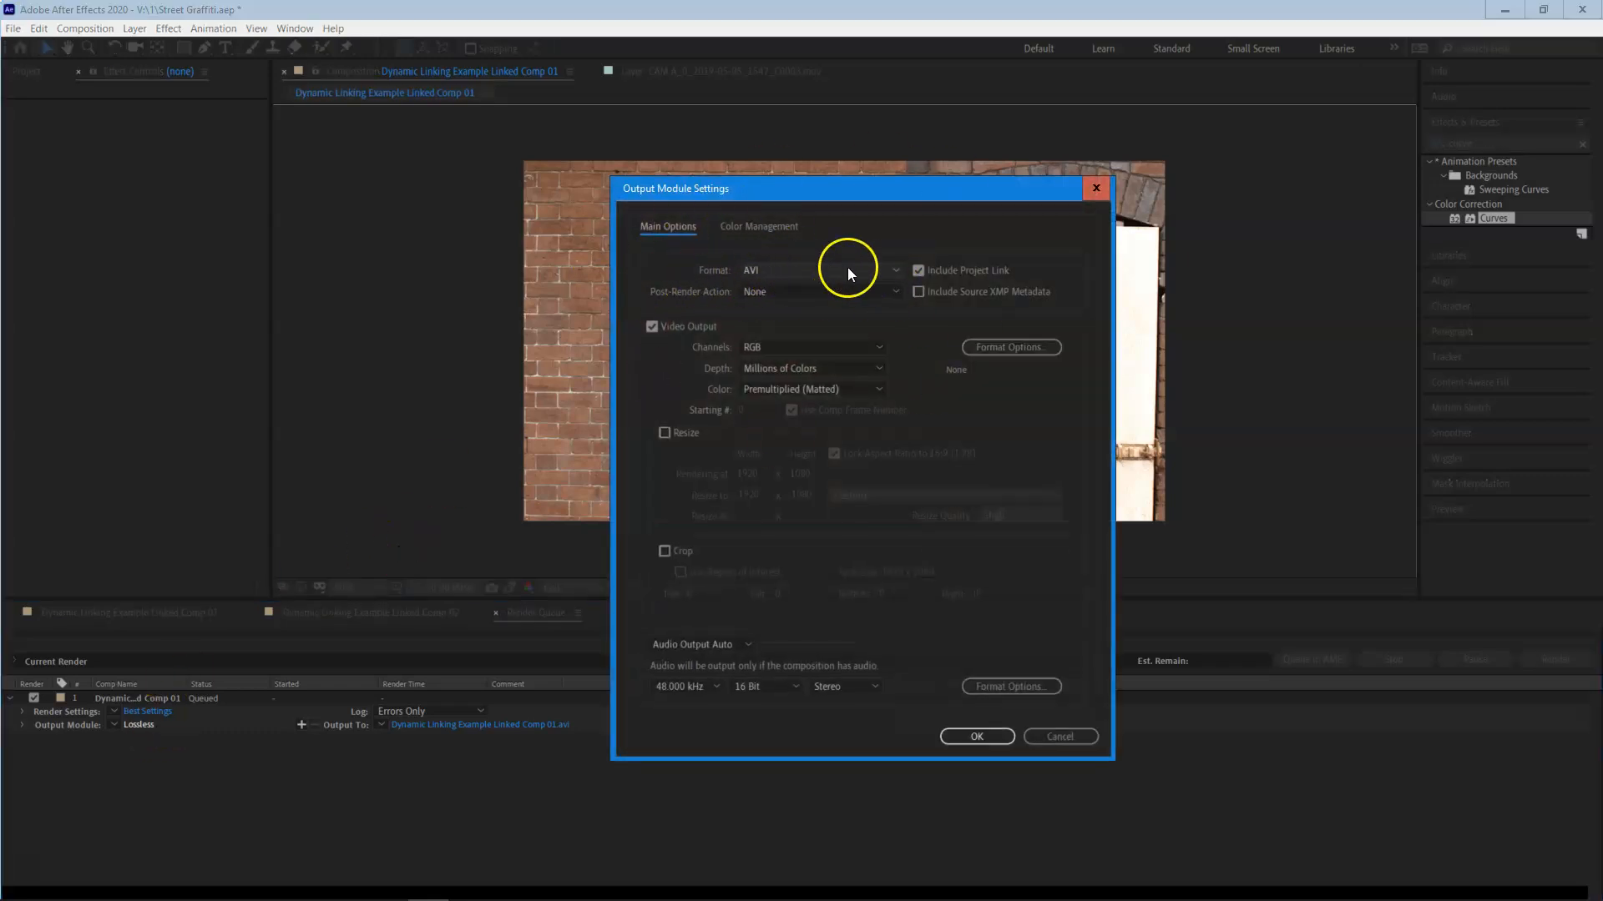
left_click(897, 269)
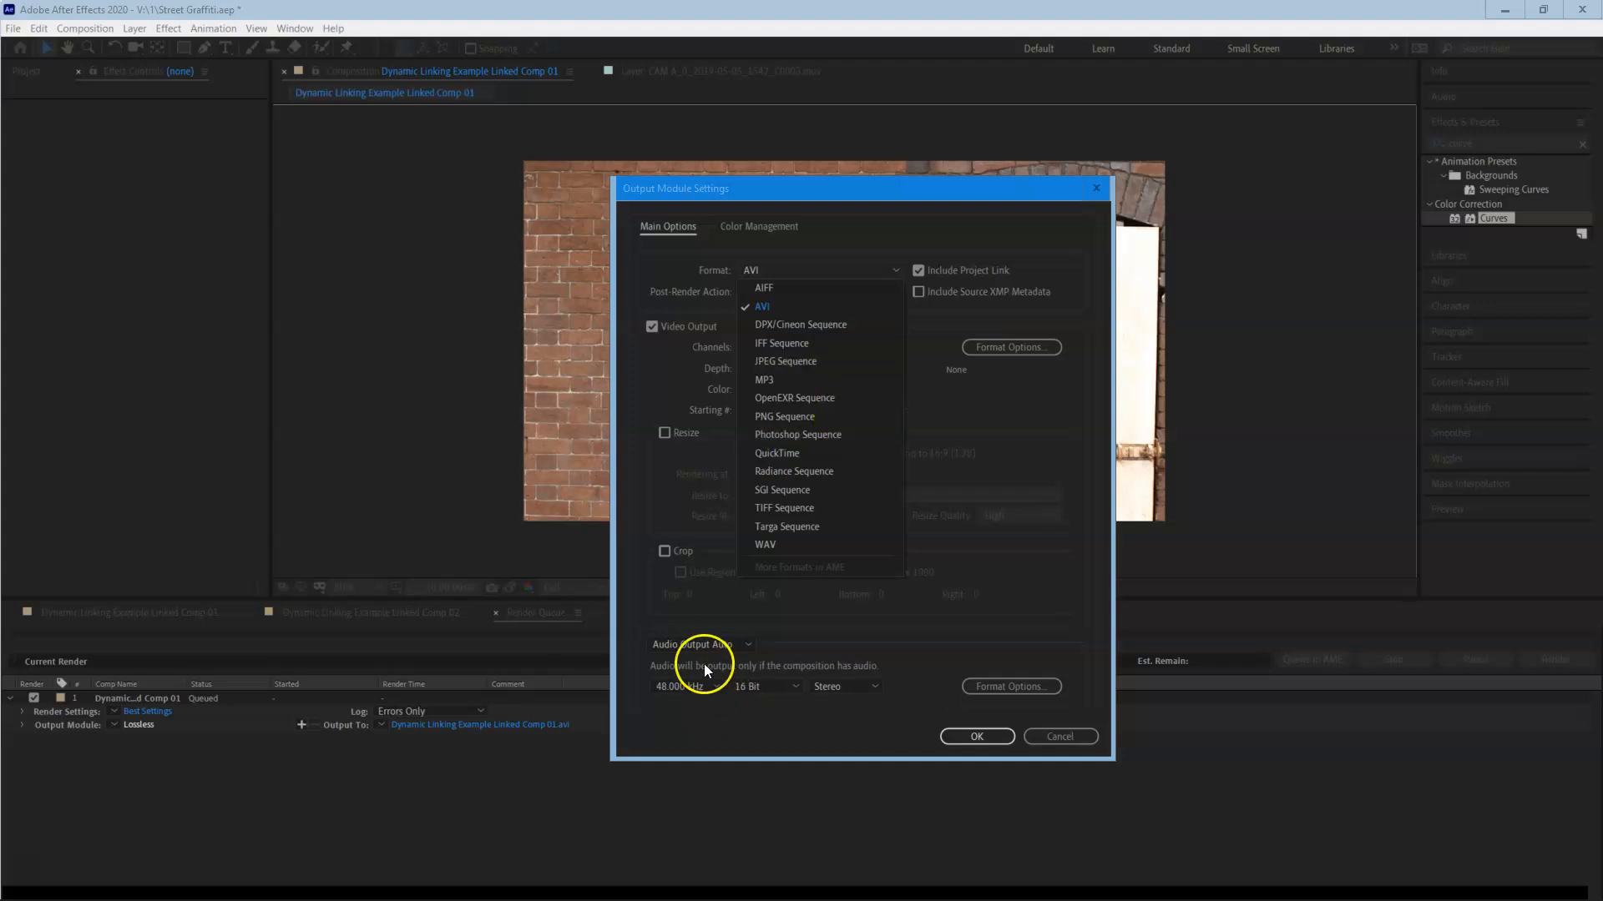
left_click(805, 362)
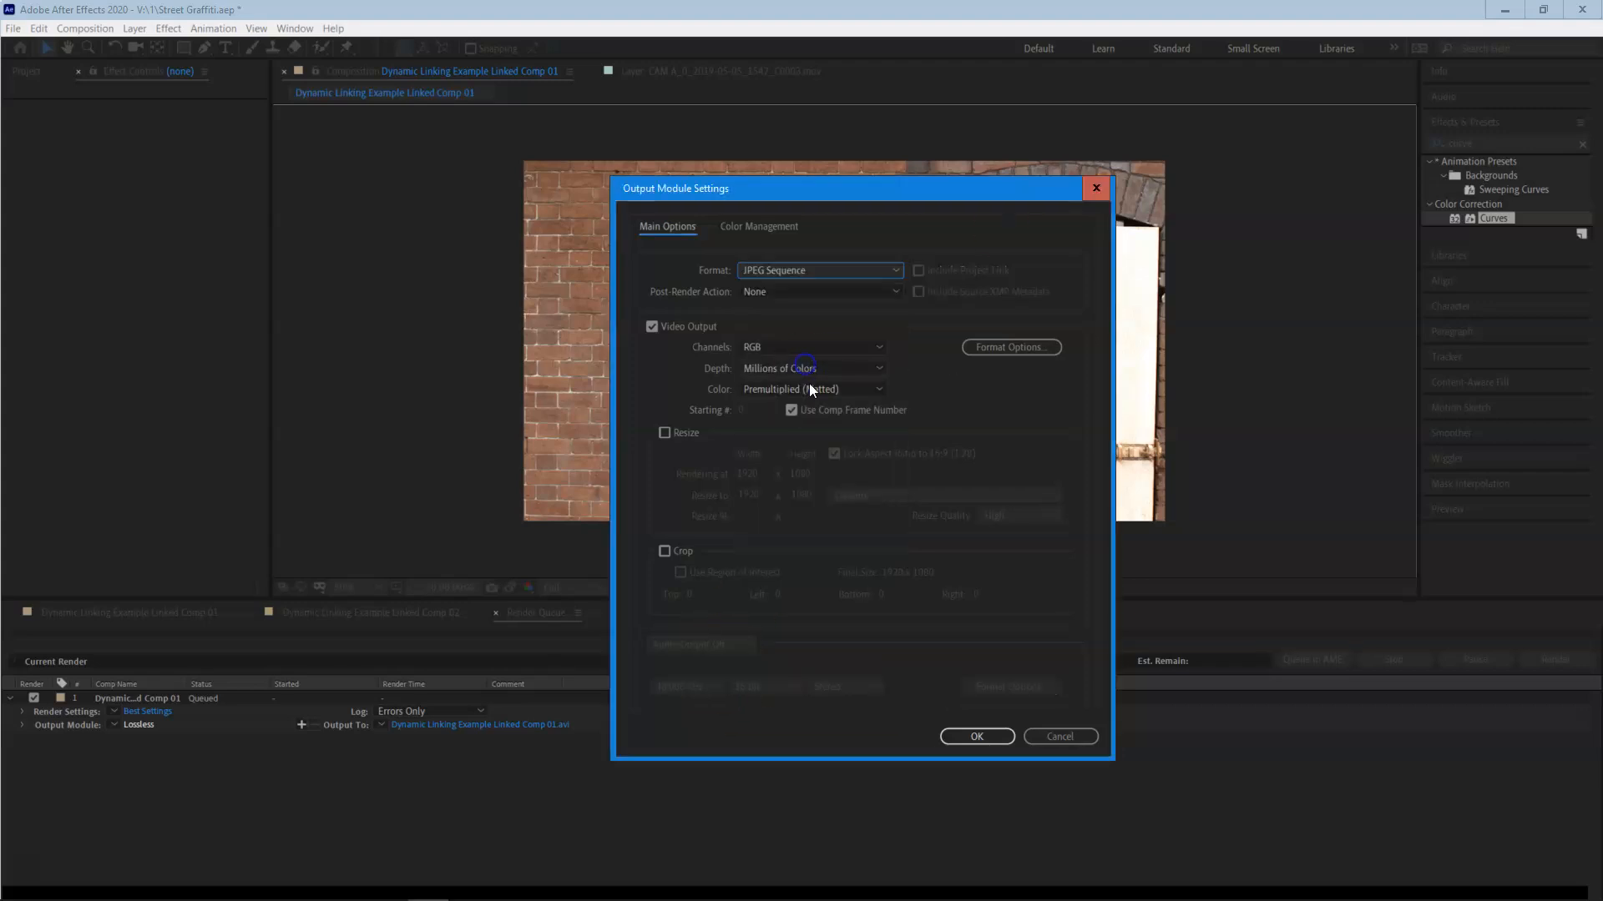
left_click(870, 270)
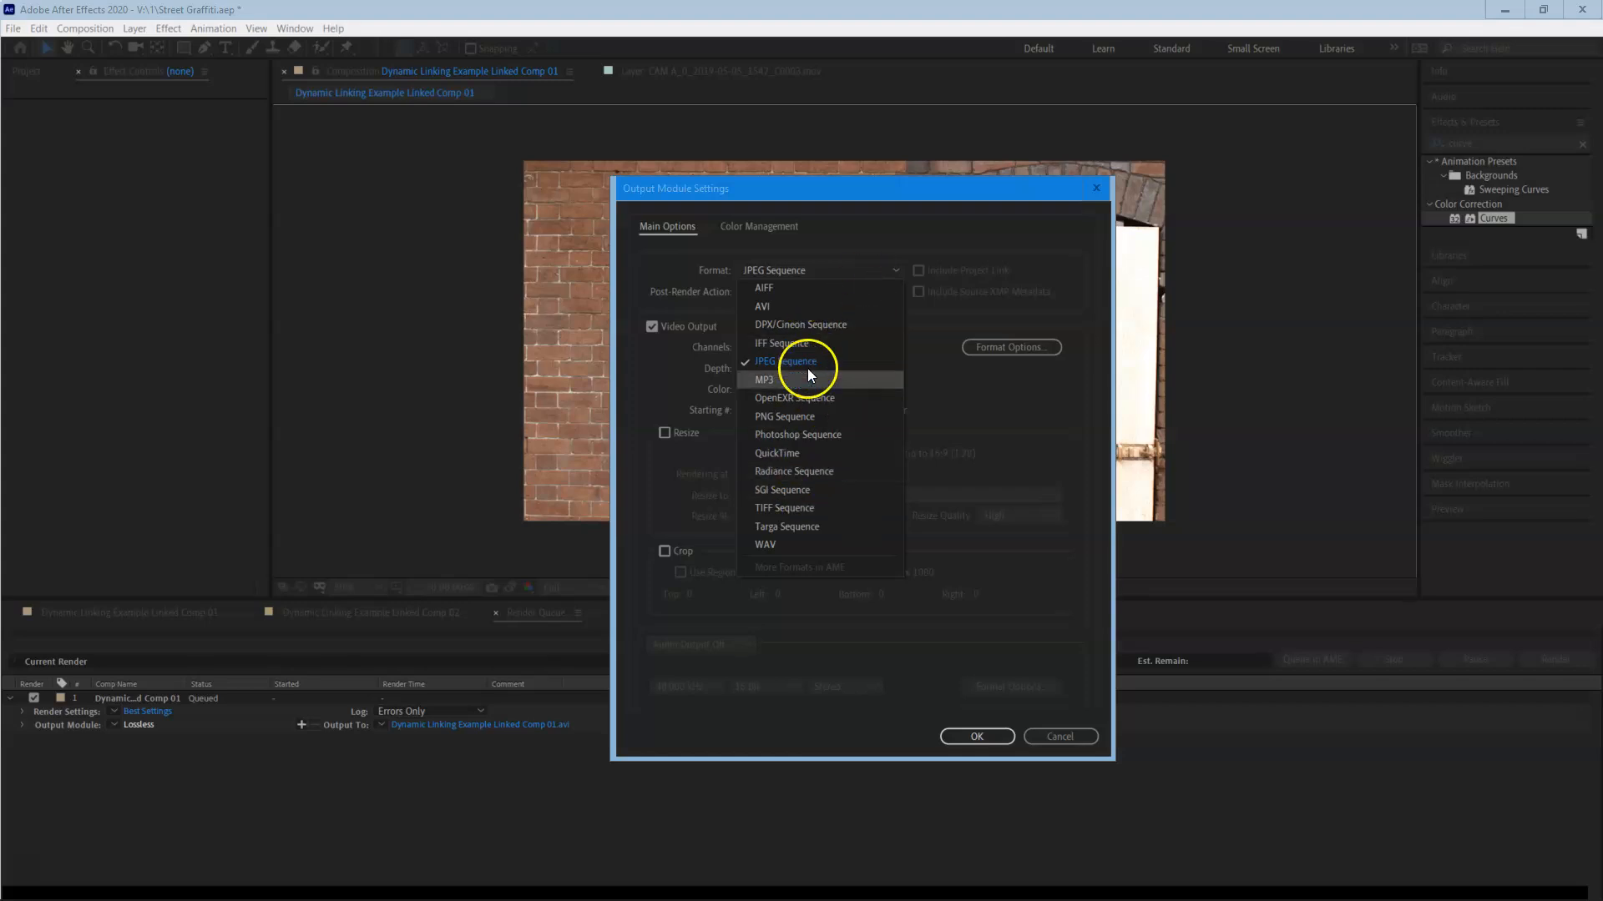
left_click(803, 454)
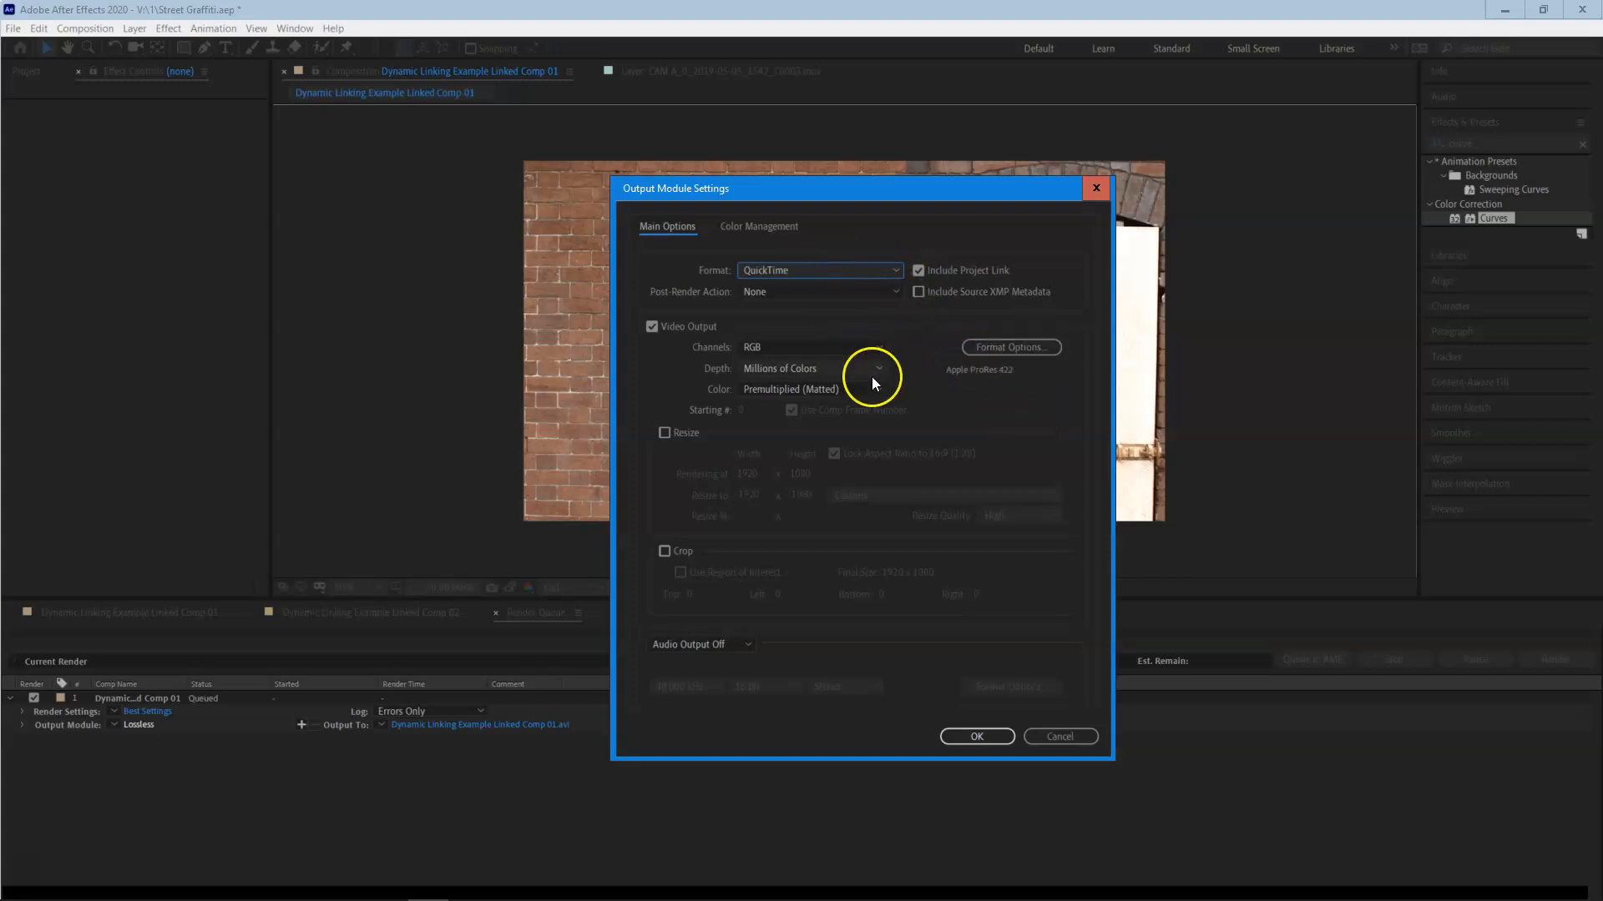
Choose Apple ProRes 422 as the QuickTime video codec and apply the output module settings.
left_click(1048, 347)
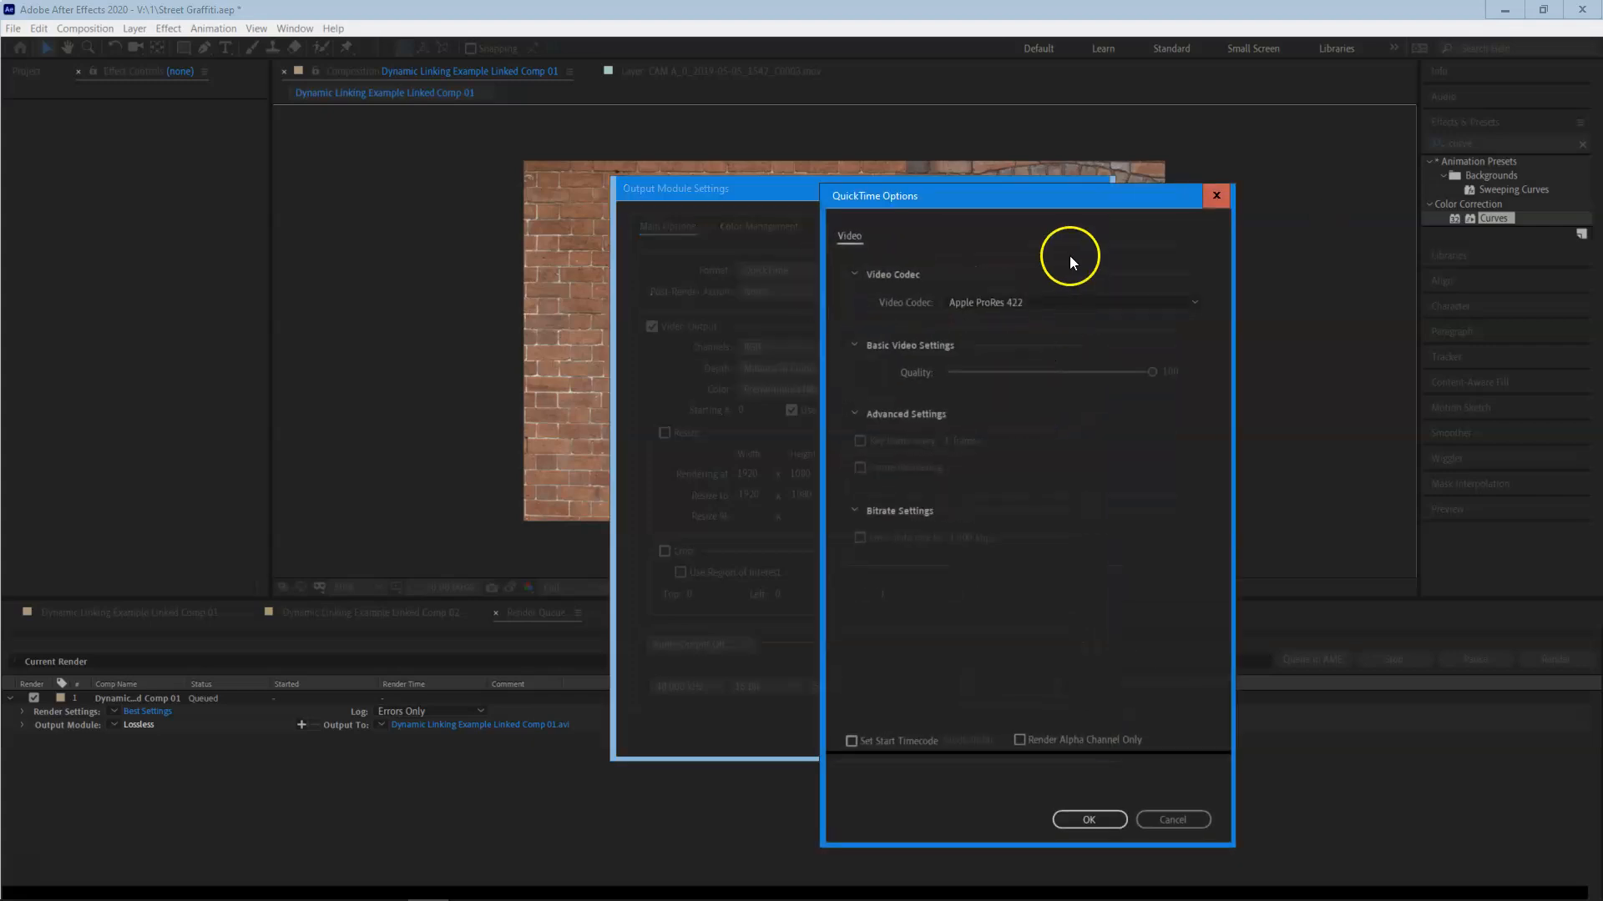
left_click(1100, 305)
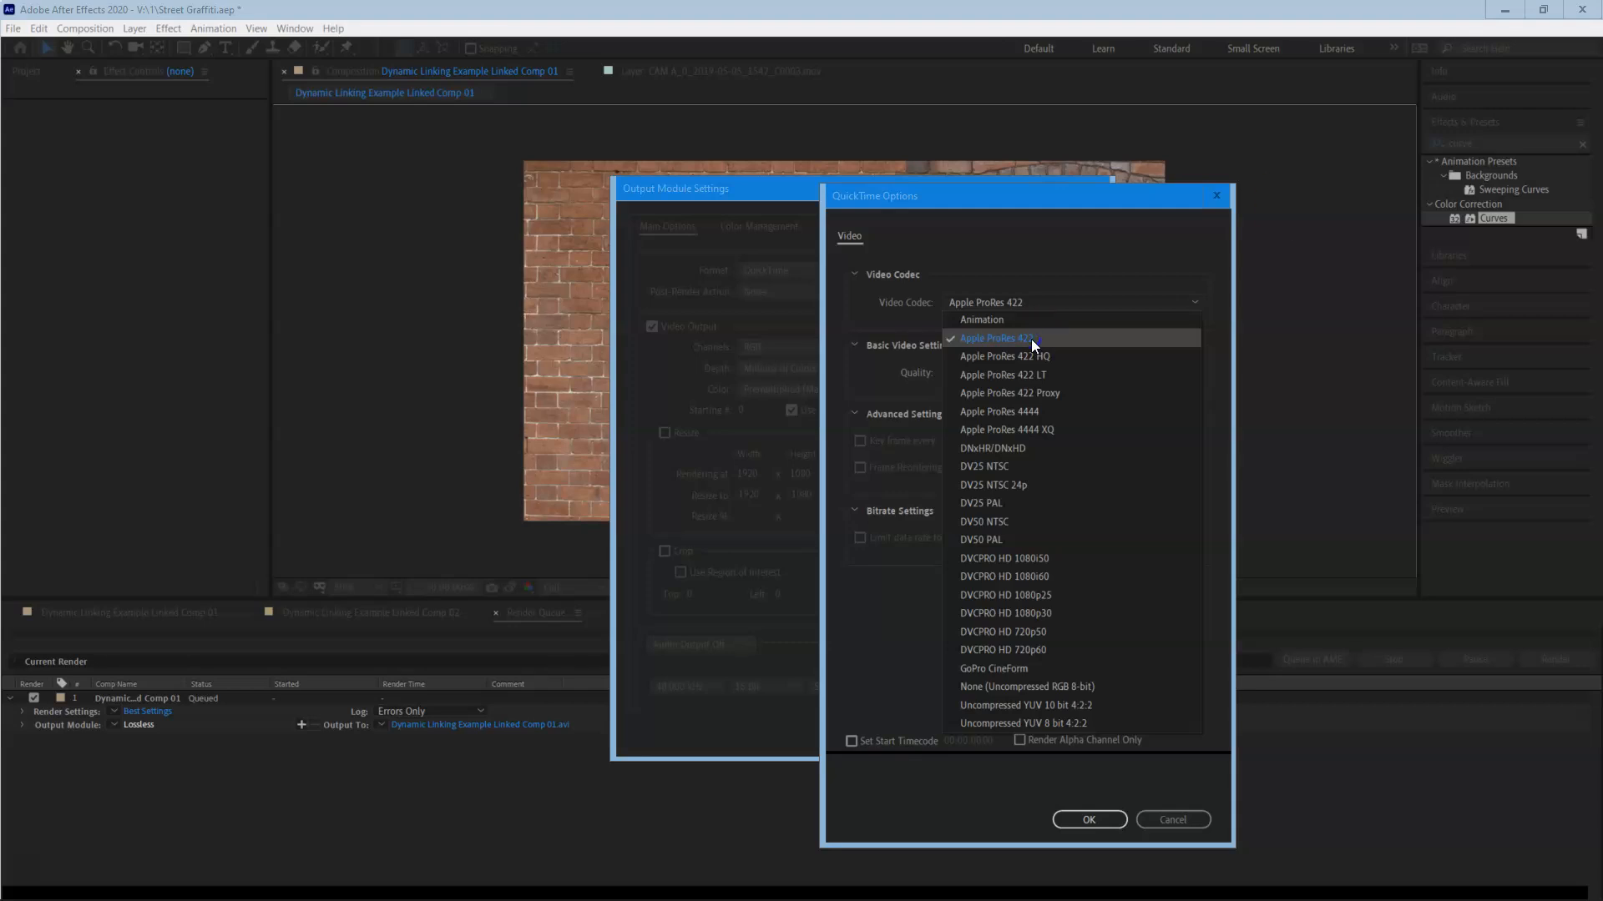
left_click(1032, 340)
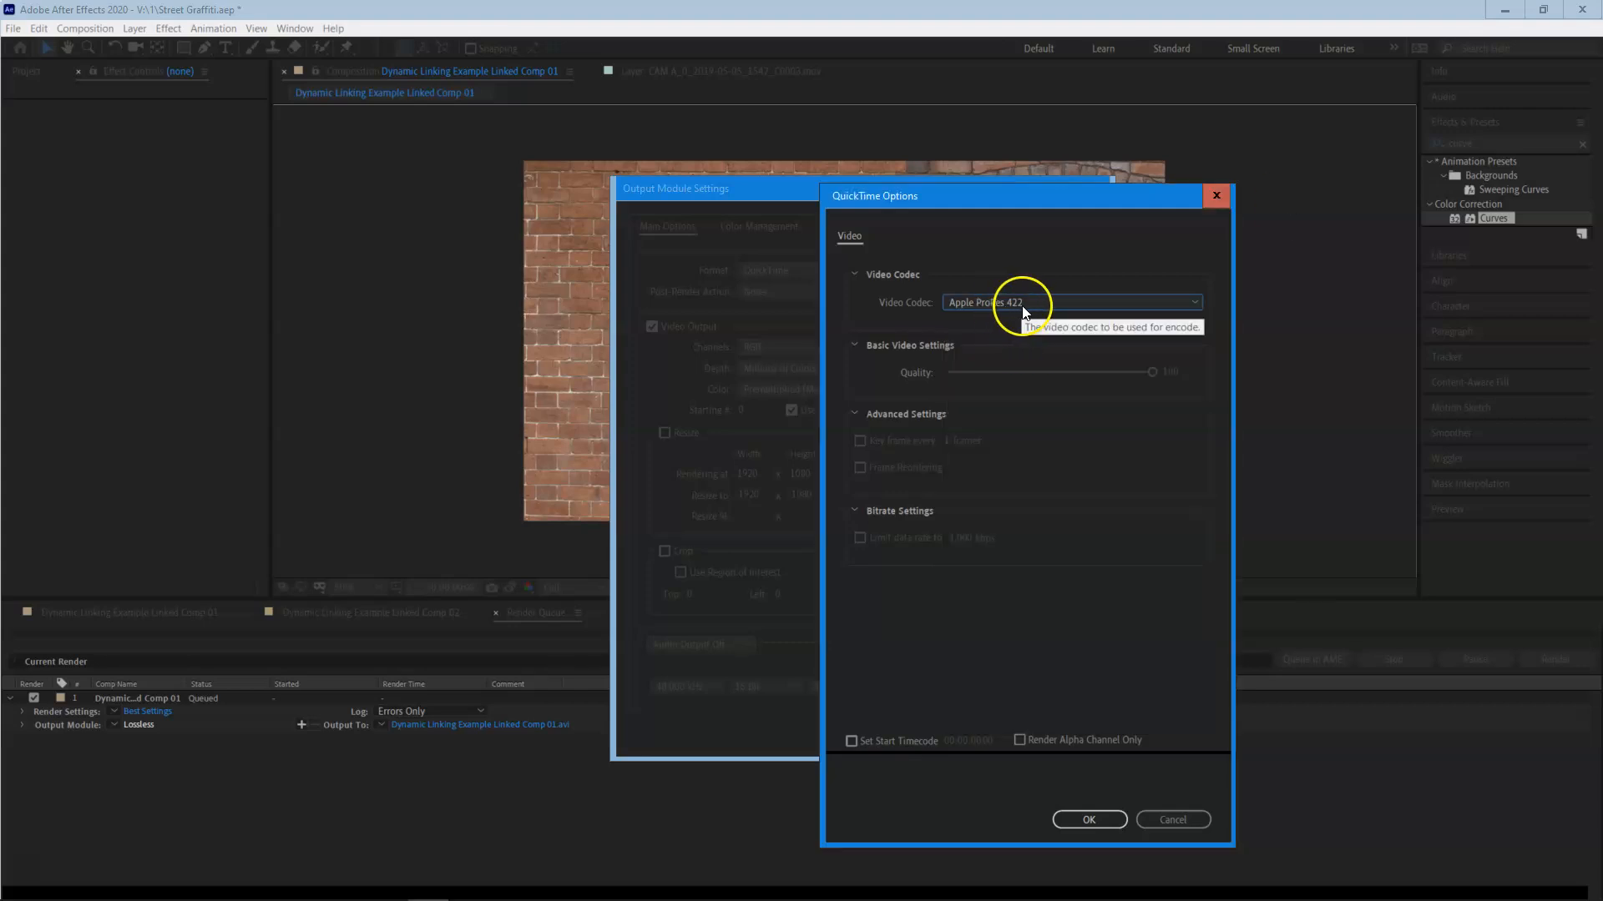
left_click(1023, 307)
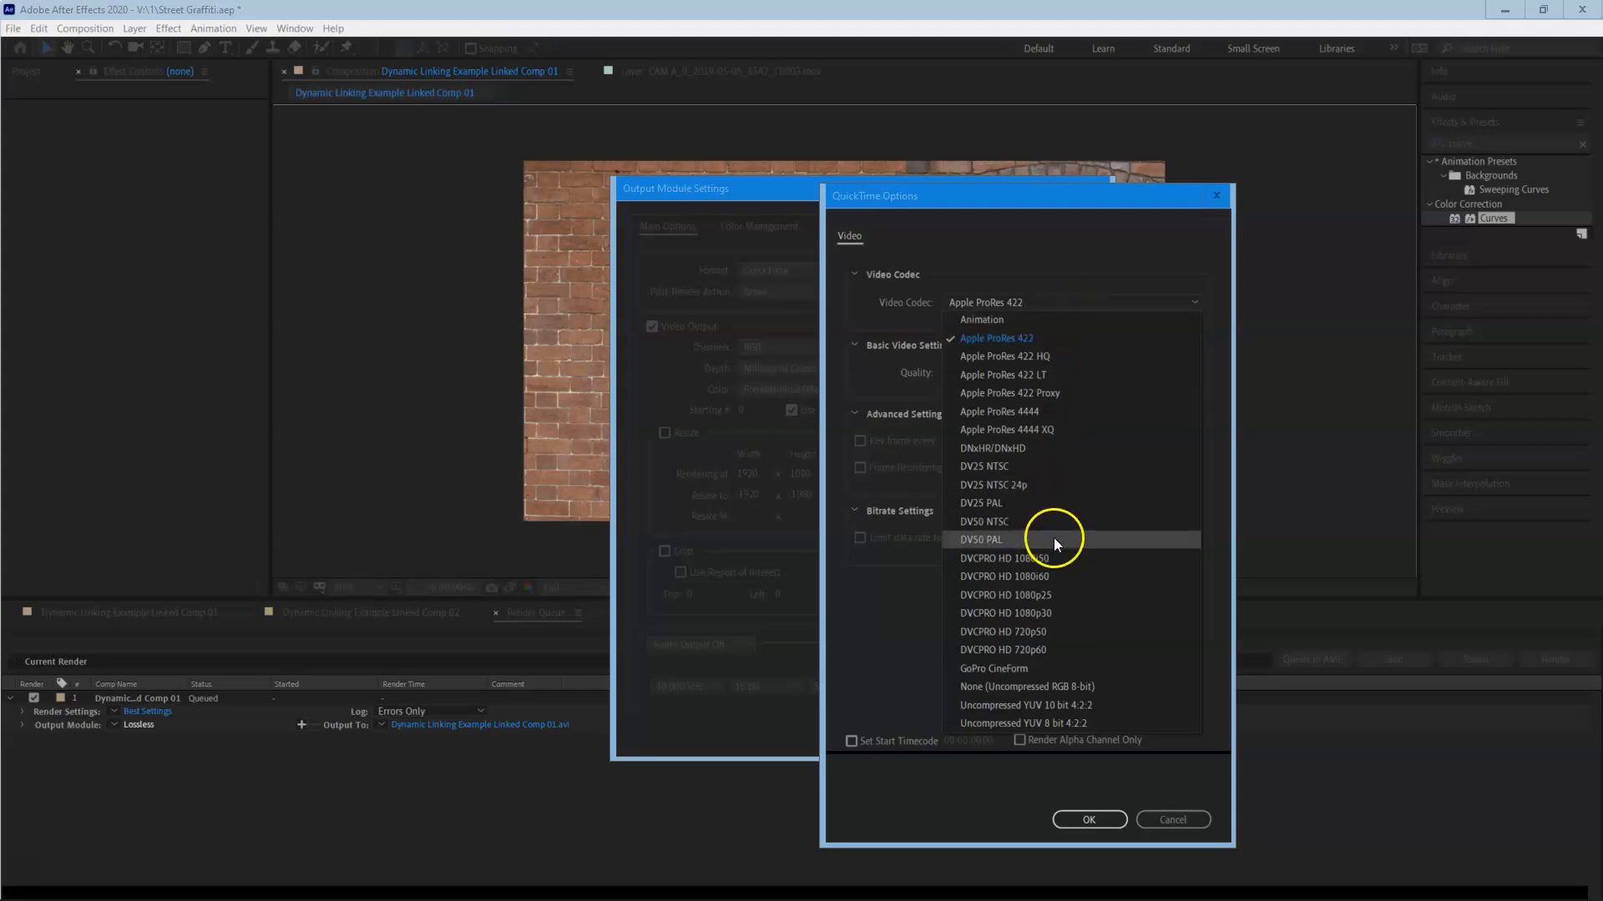
left_click(1281, 202)
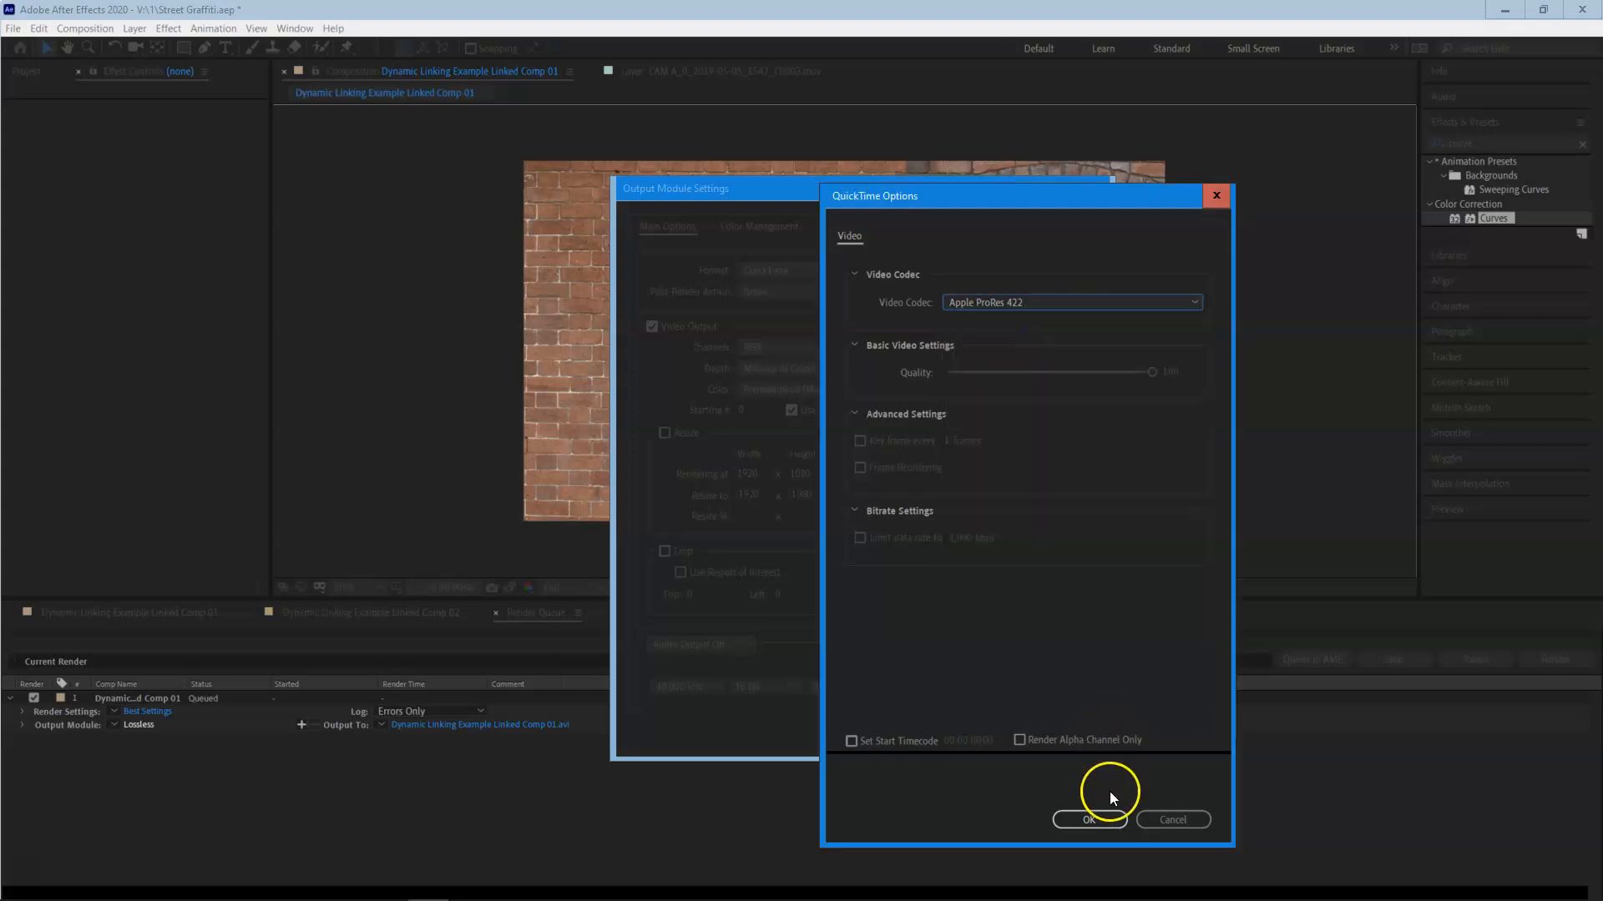
left_click(1090, 820)
left_click(1004, 741)
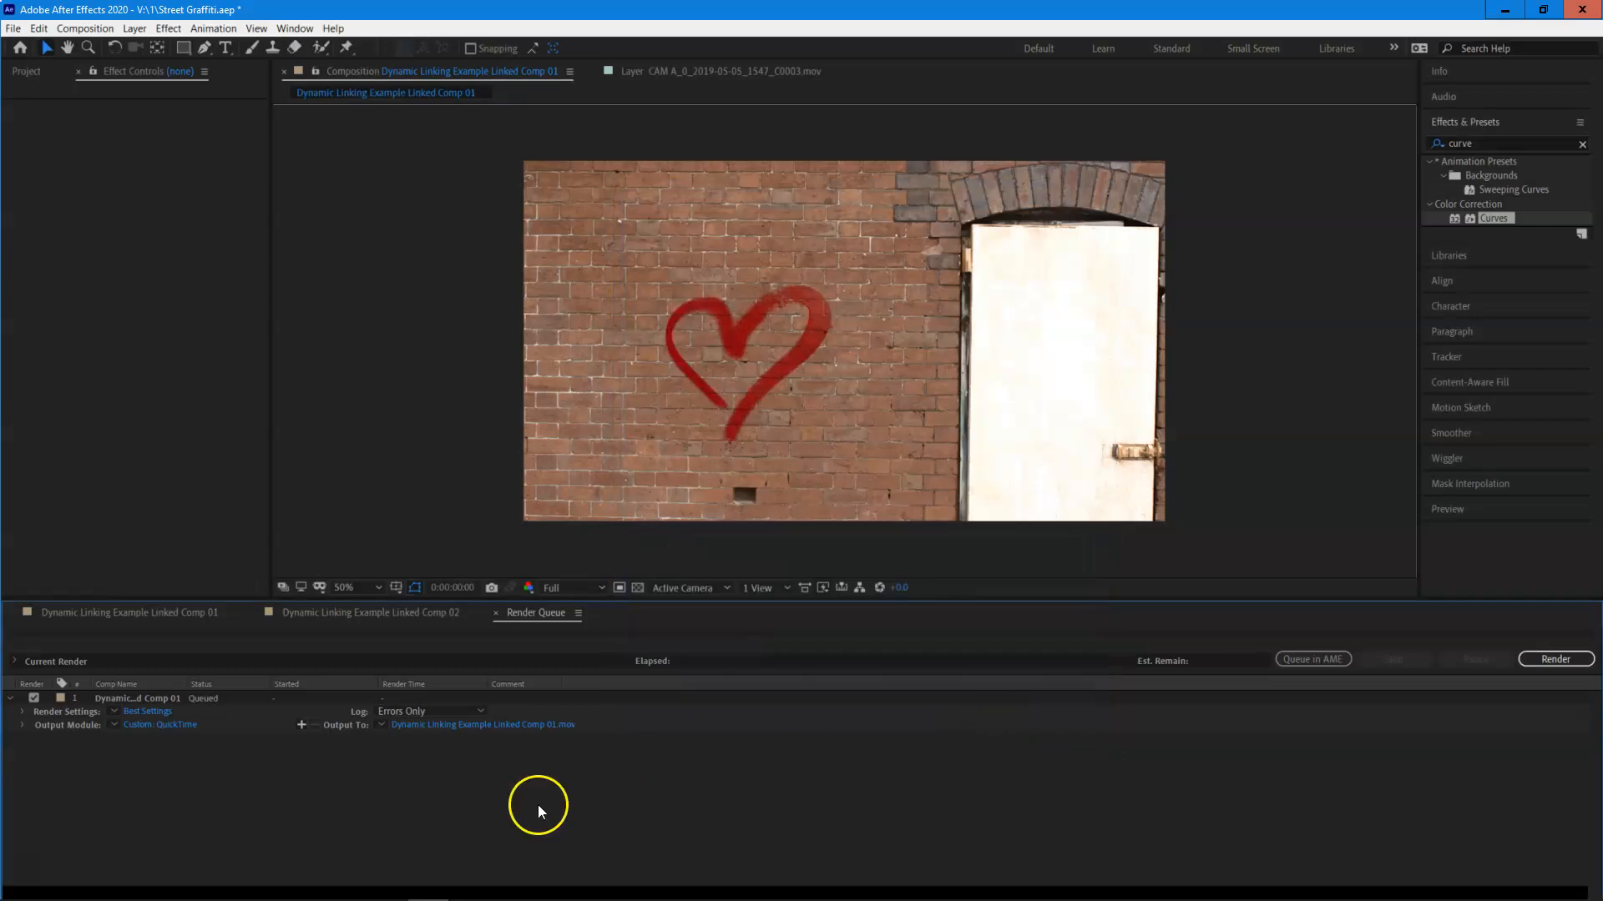
Set the render output to Dynamic Linking Example Linked Comp 01.mov in folder 1 on the V: drive.
left_click(452, 723)
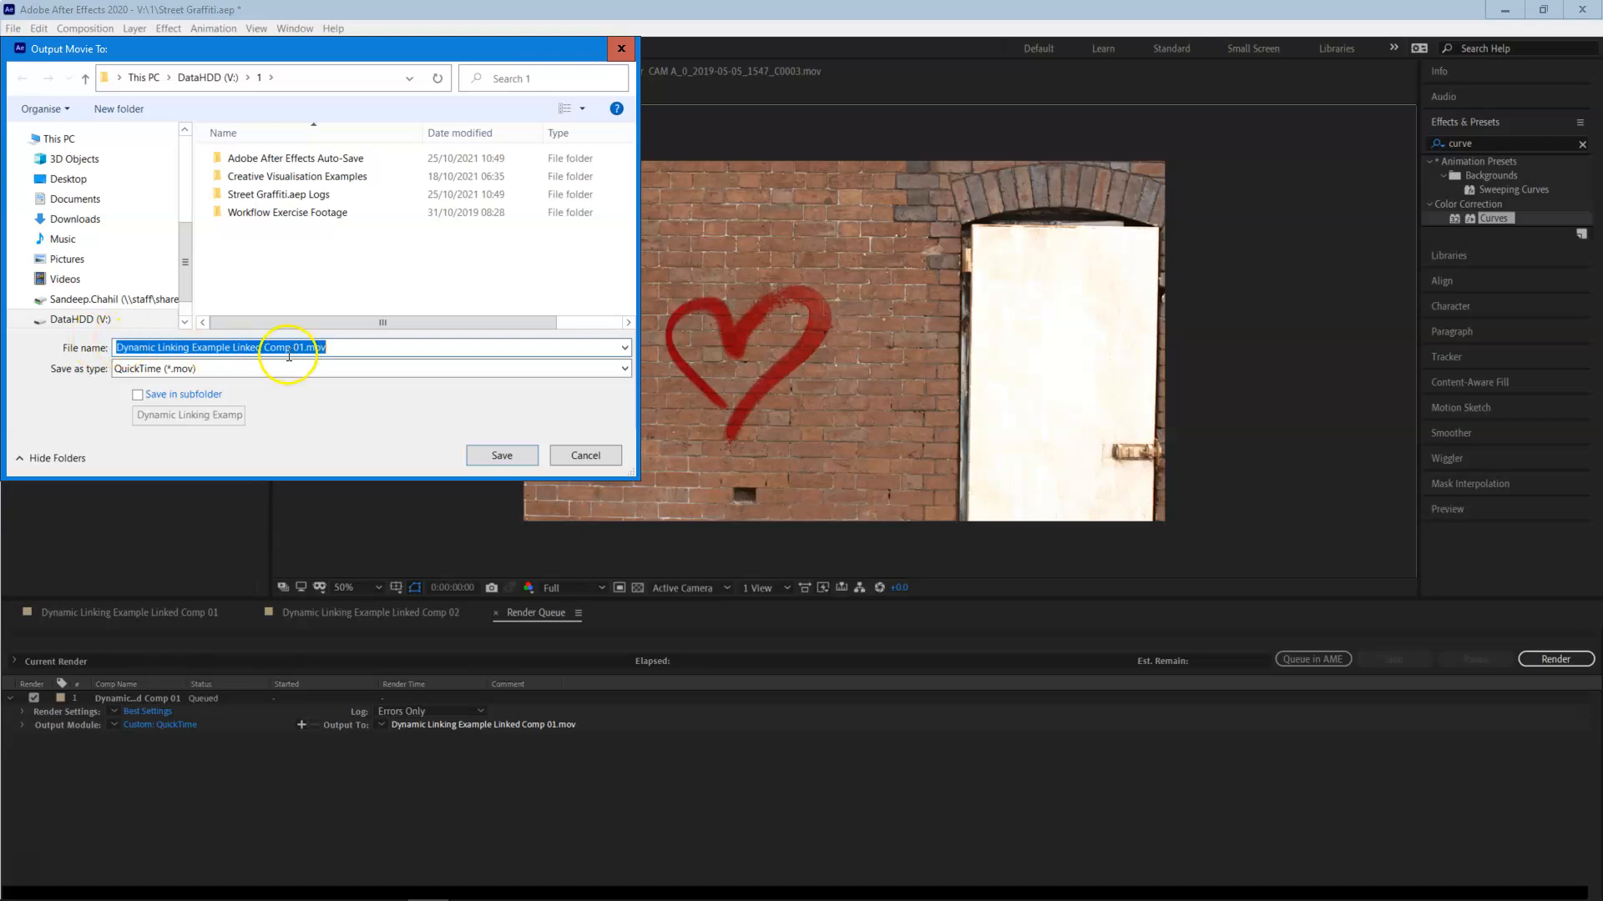
left_click(501, 459)
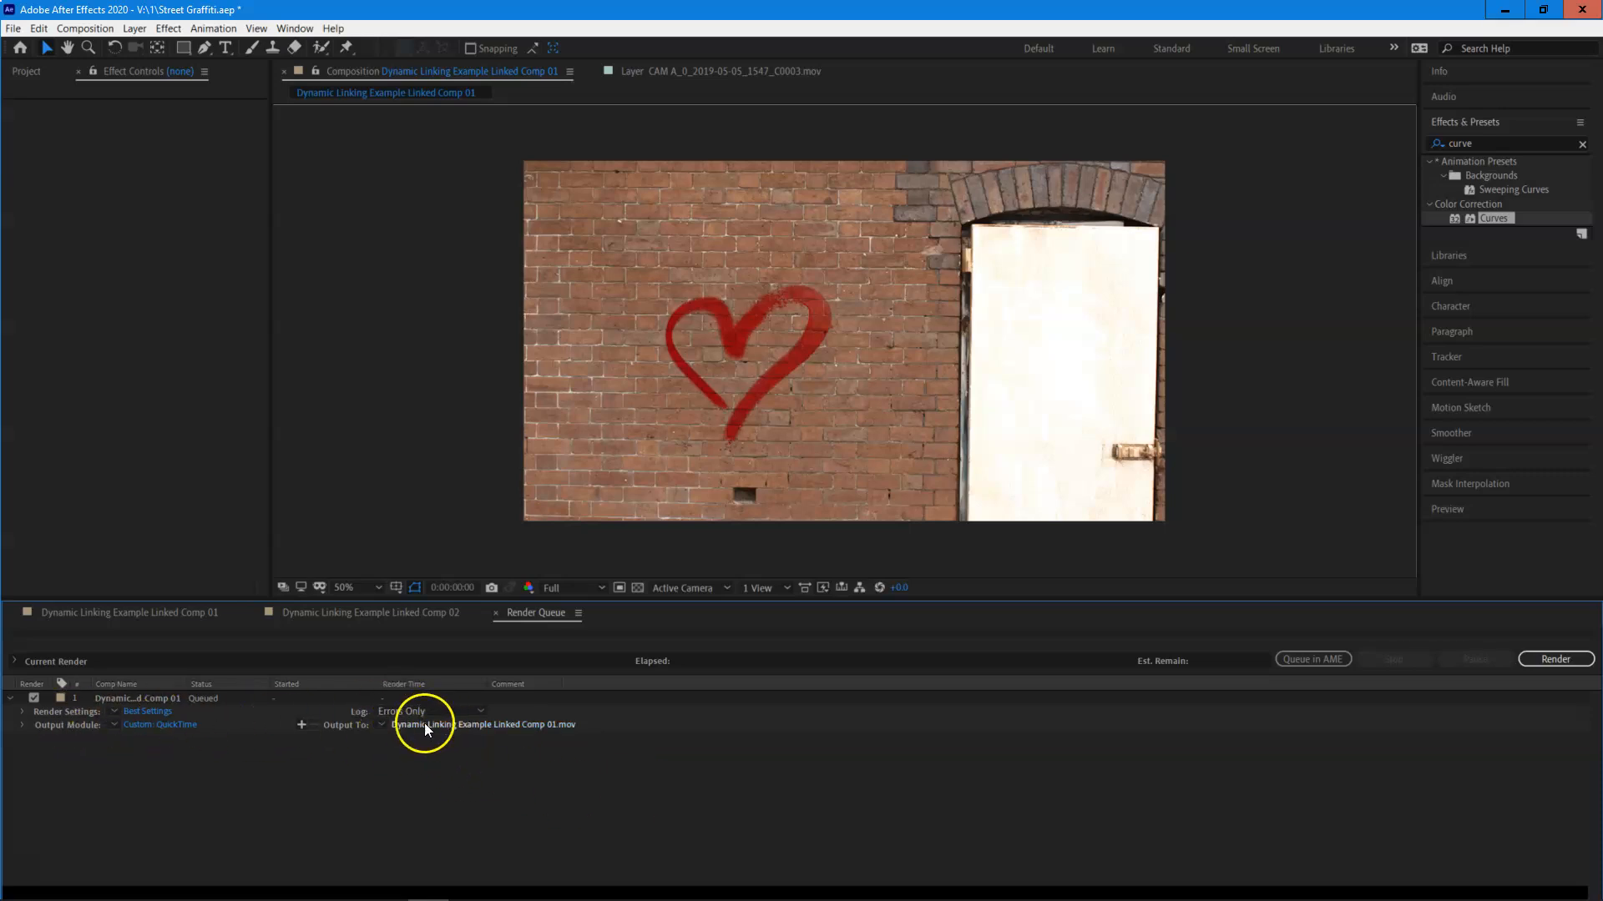
Review the Time Span choices in the queued item's render settings, including the custom time span, without applying changes.
left_click(162, 710)
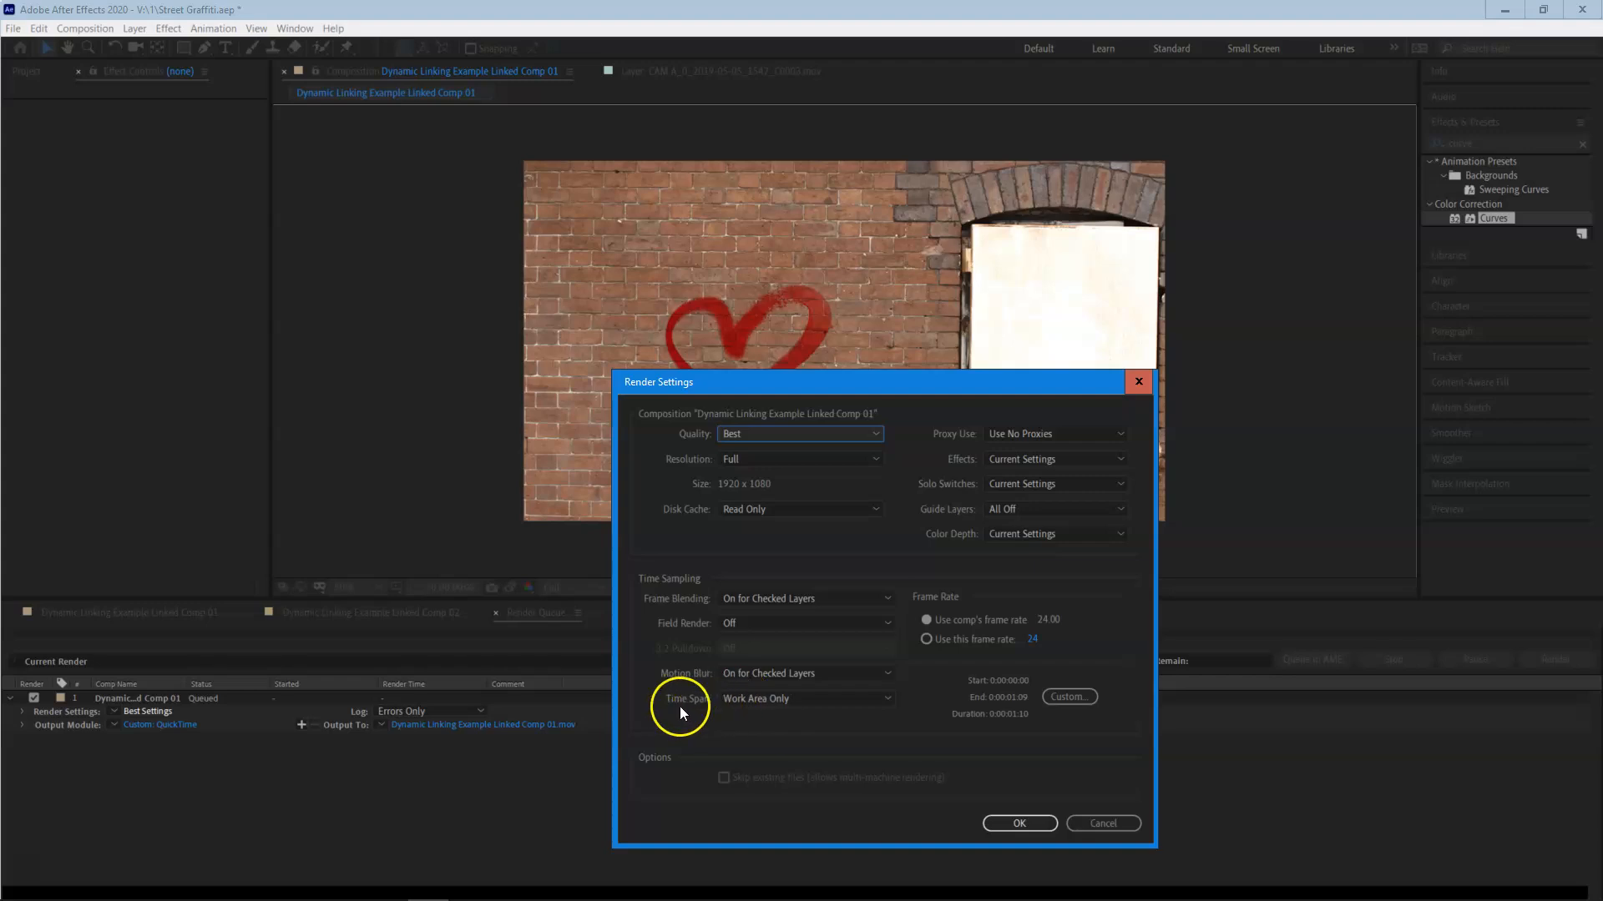
left_click(806, 701)
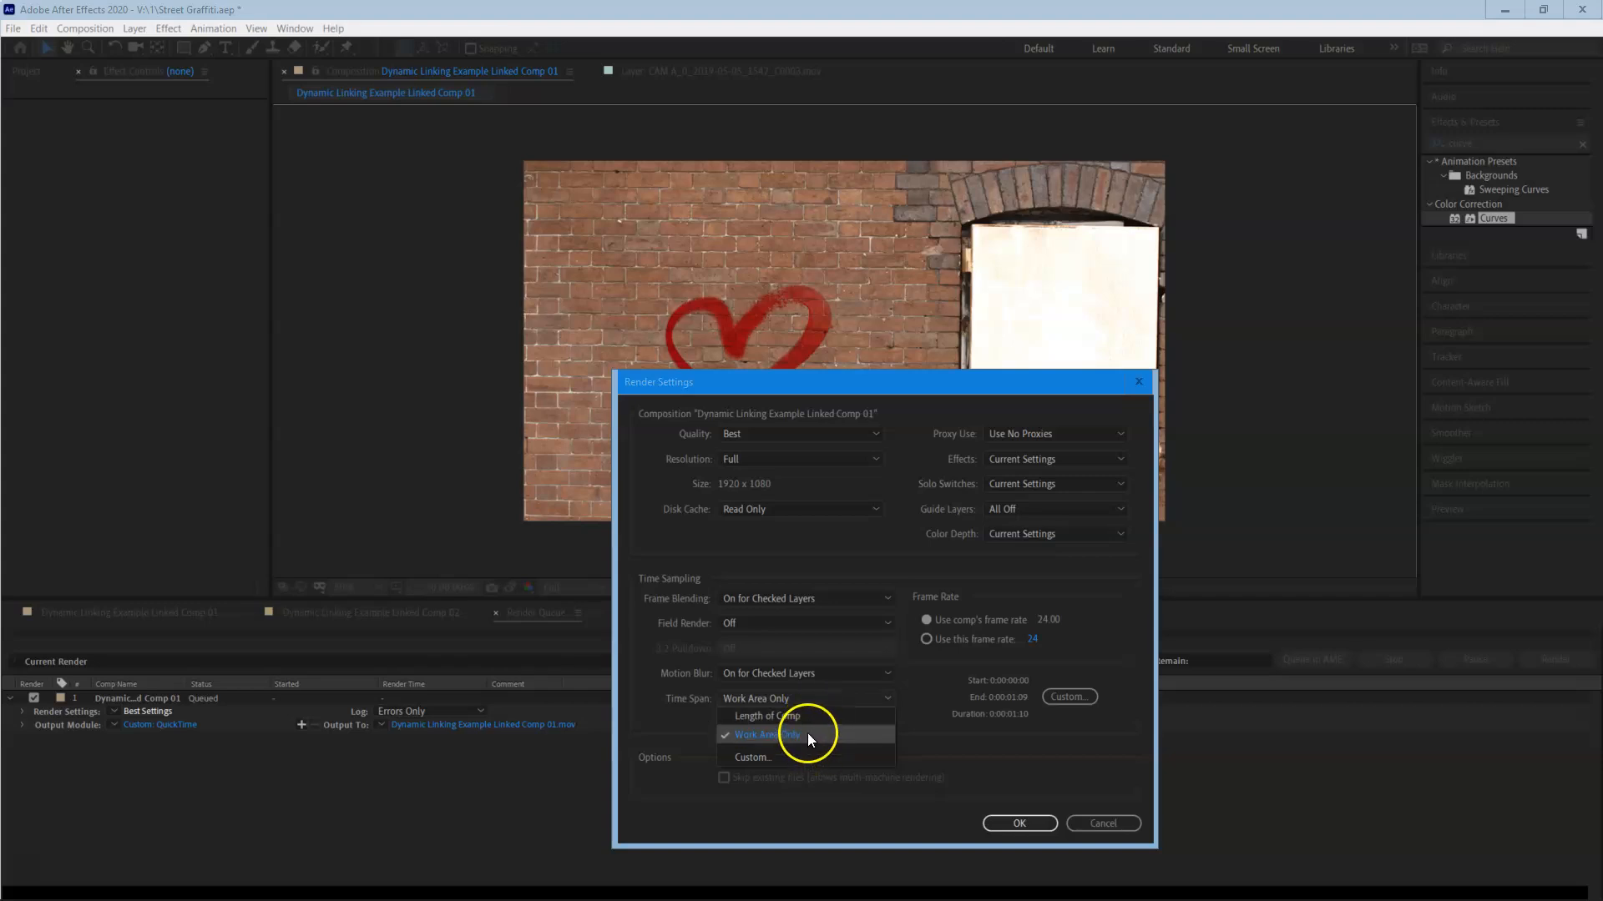
left_click(801, 759)
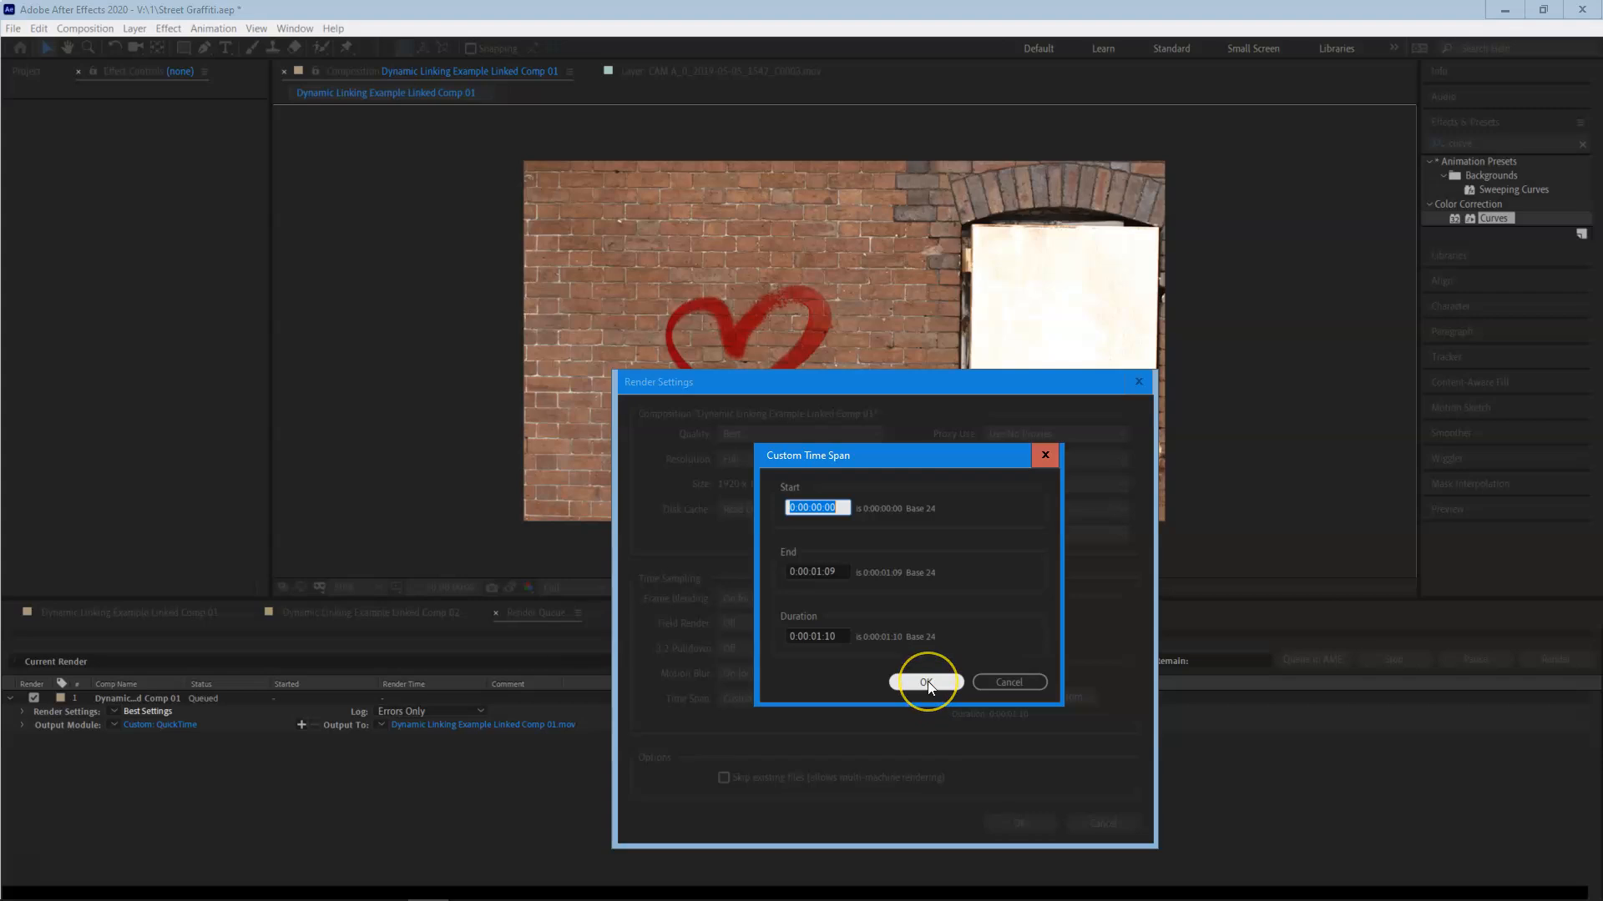
left_click(1029, 680)
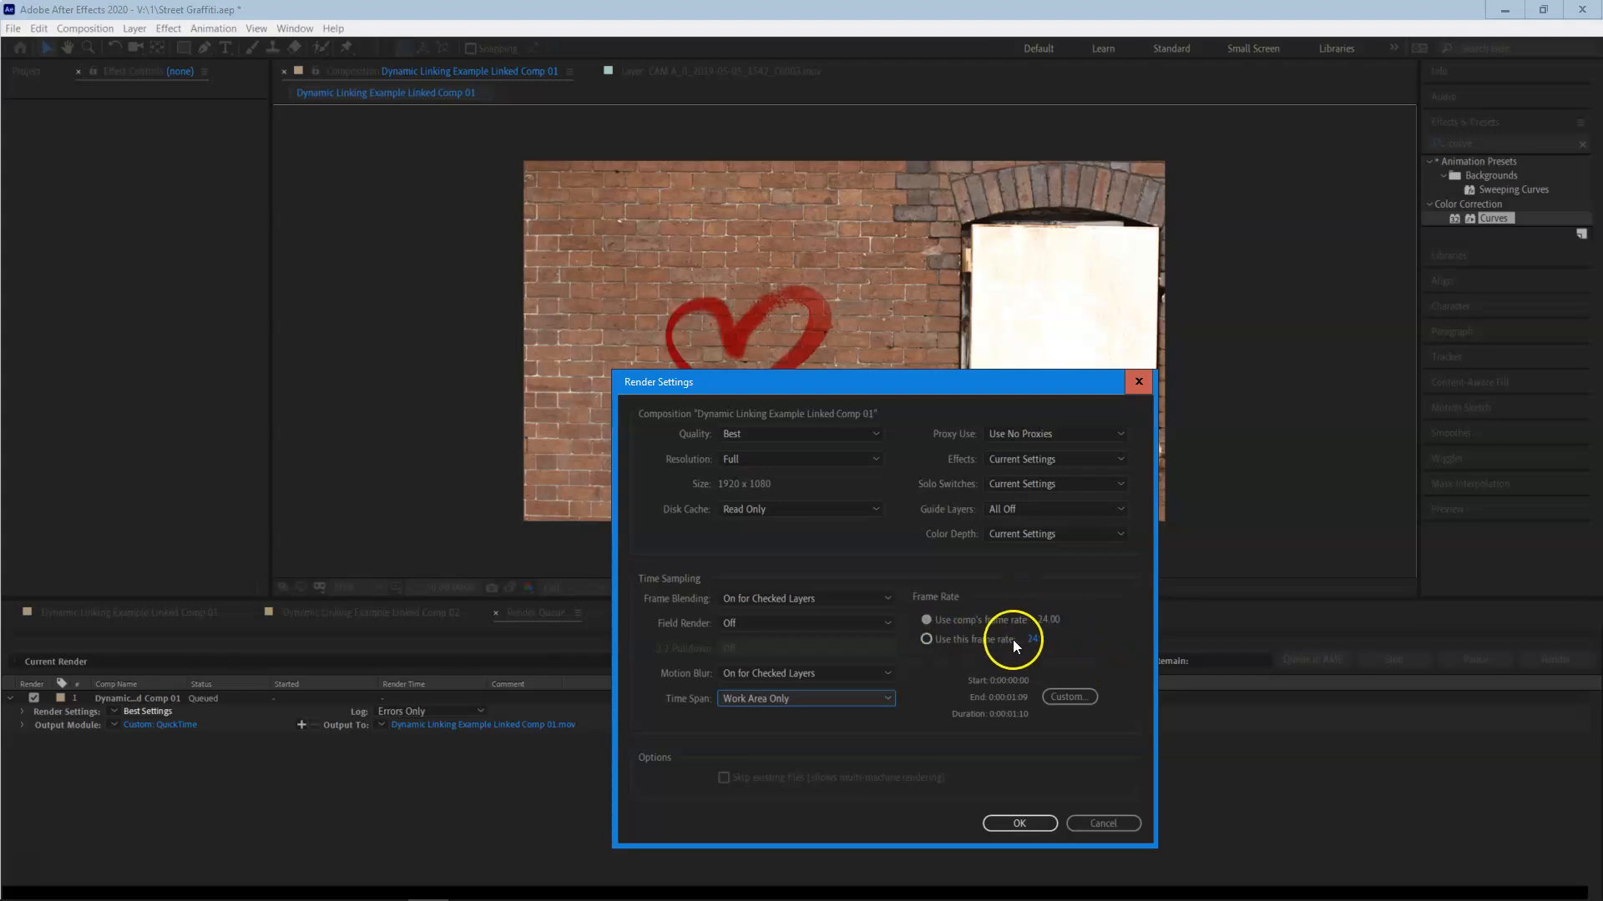
left_click(1107, 823)
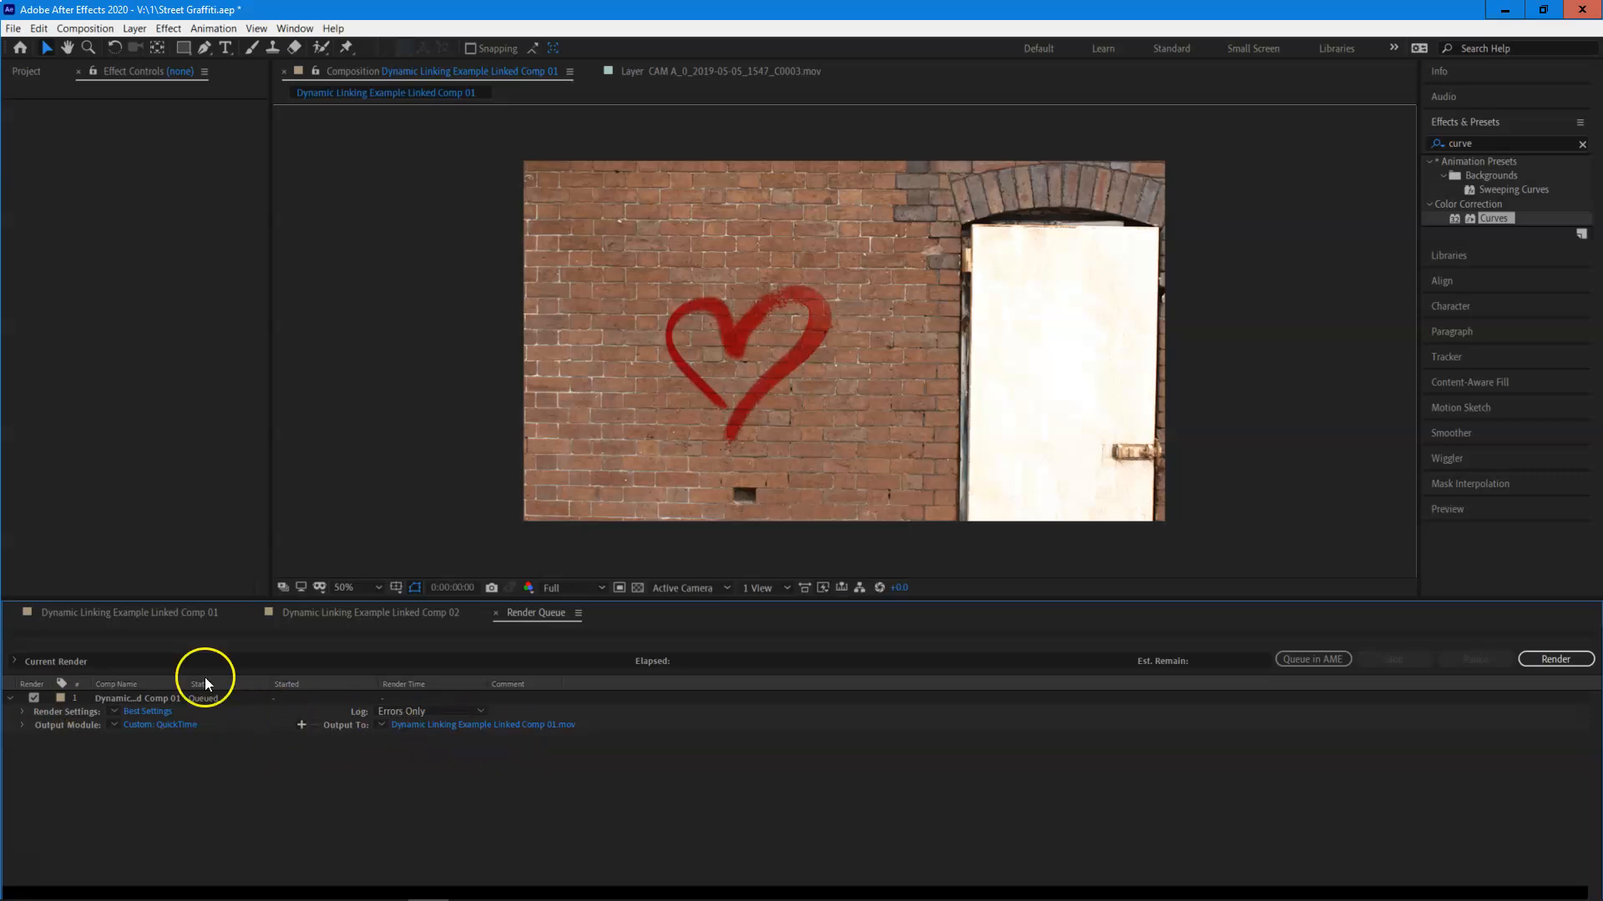
Compare the Linked Comp 01 timeline with the render queue, and scrub through the first frames of Linked Comp 02.
left_click(167, 615)
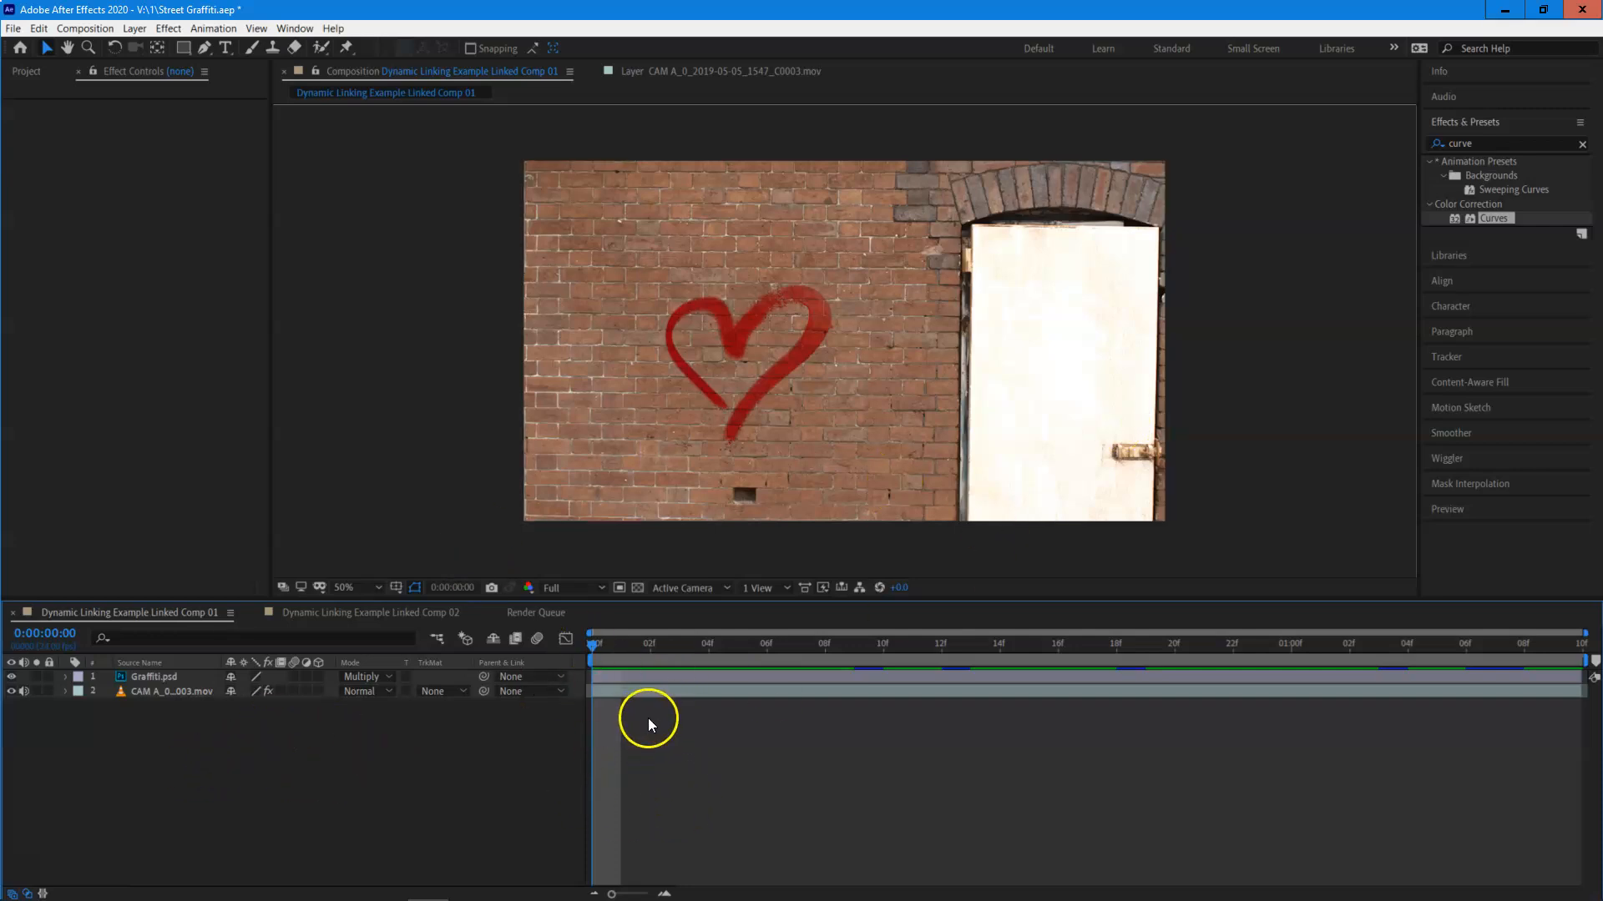
left_click(542, 614)
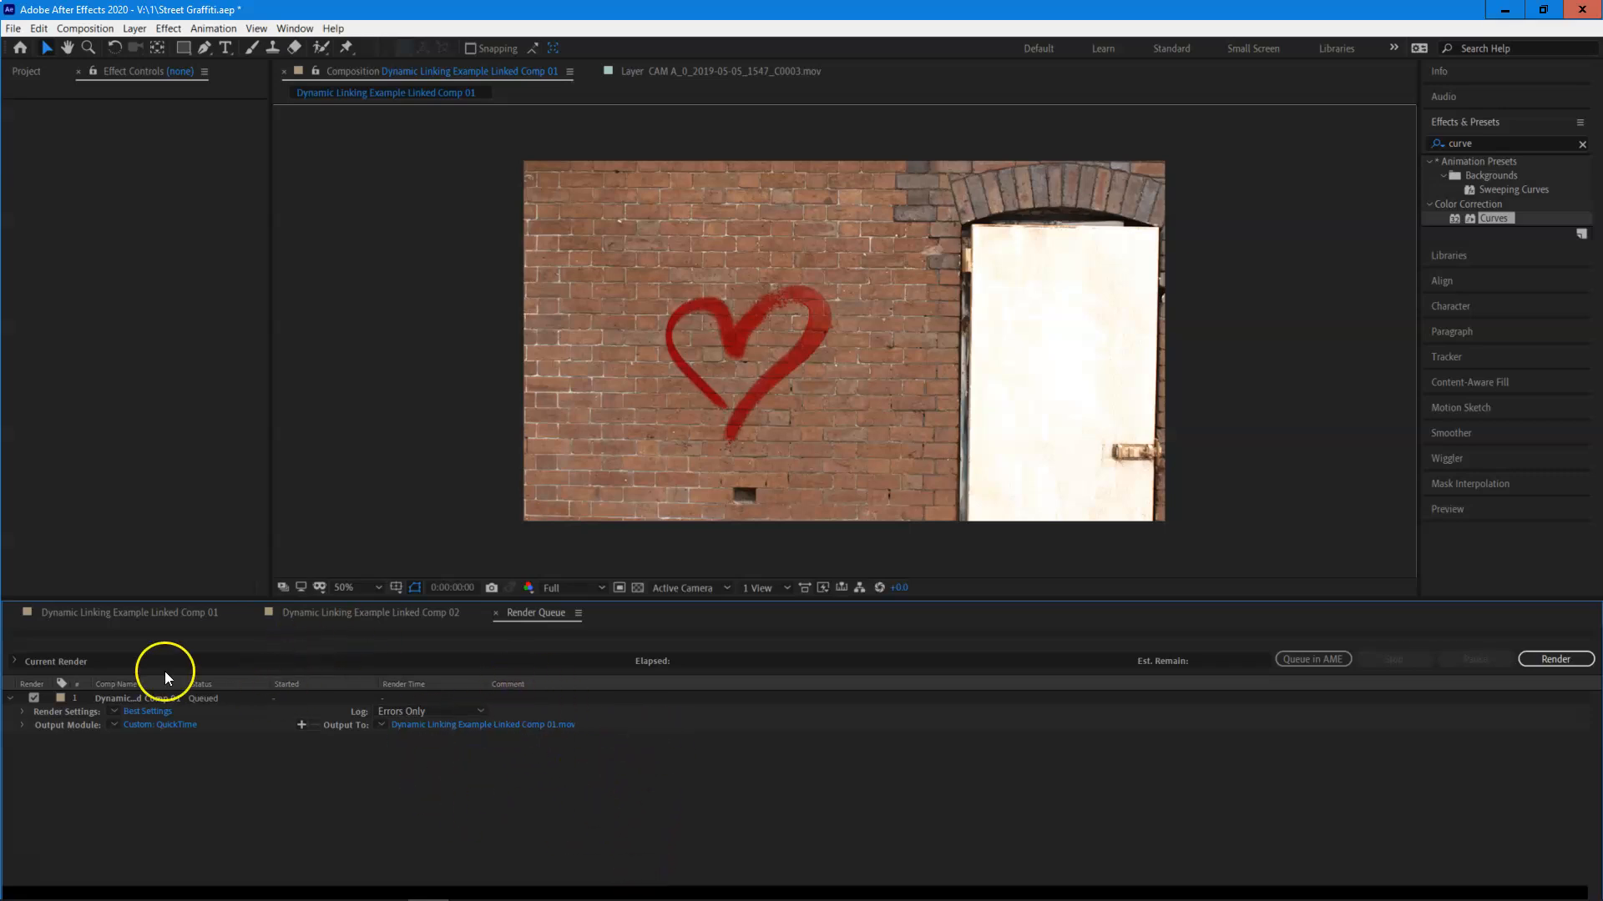
left_click(142, 614)
left_click(373, 611)
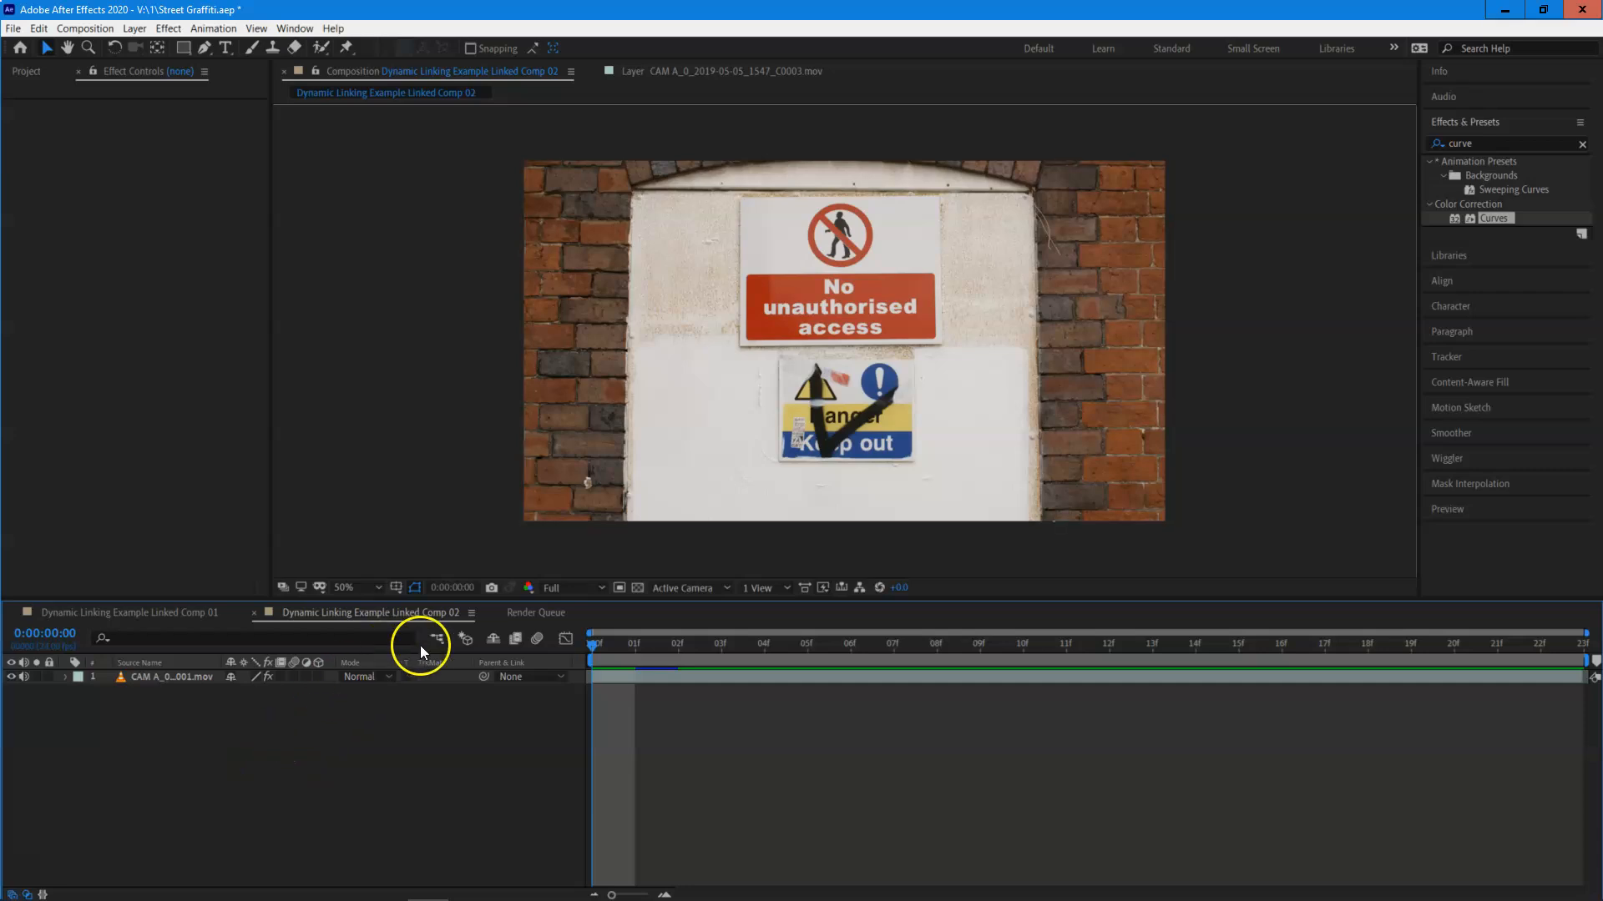
left_click_drag(659, 649, 718, 723)
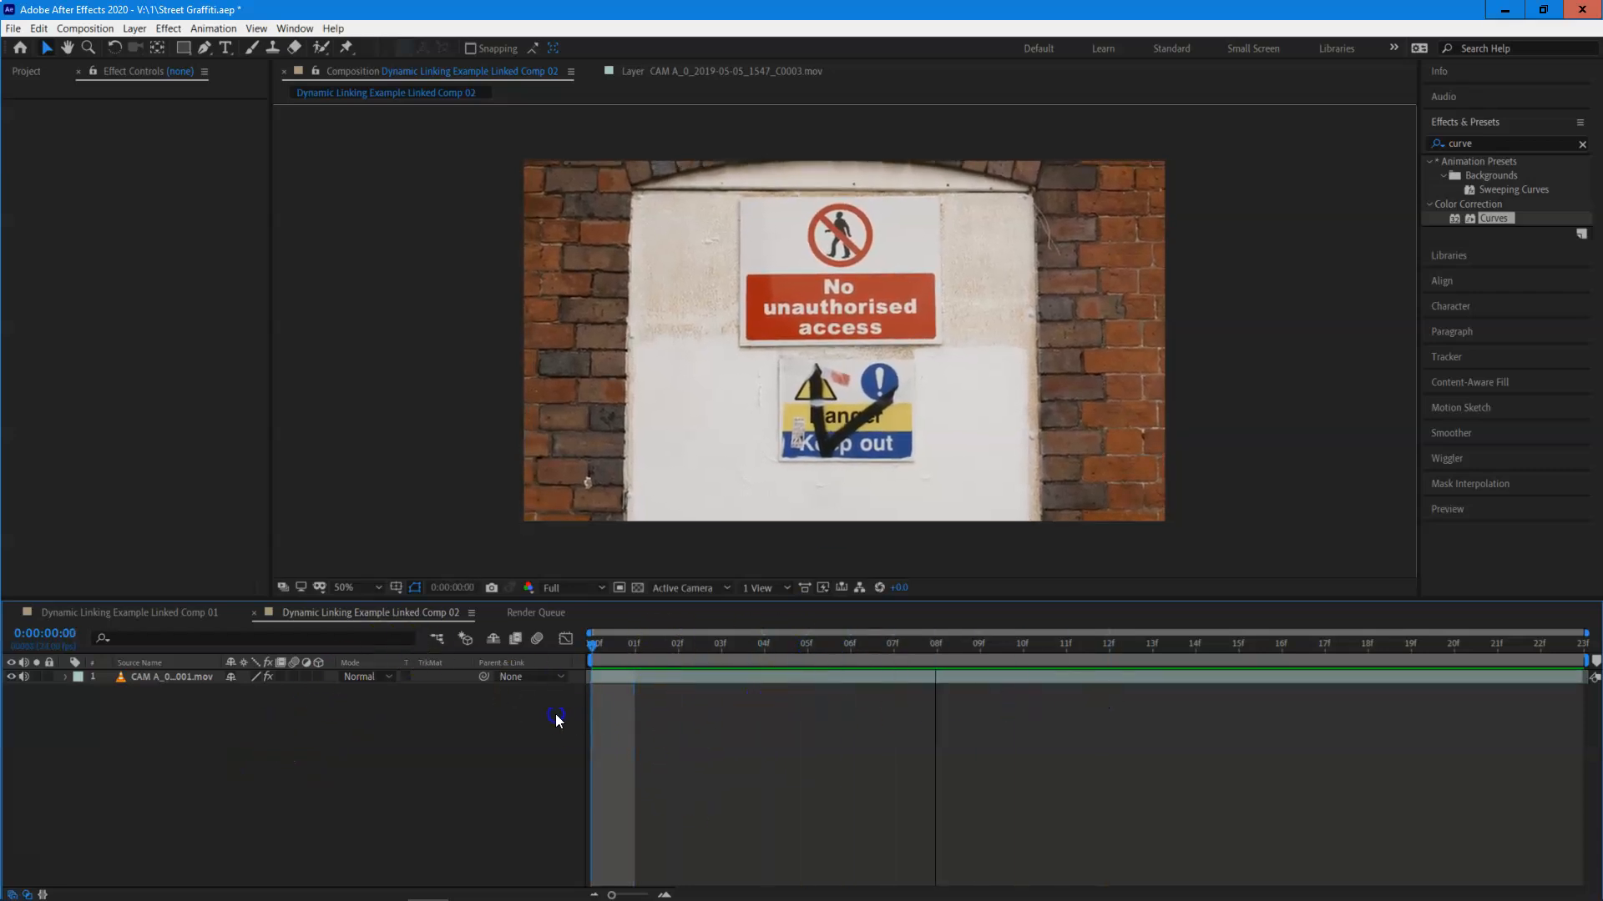
Toggle the Curves effect off and on for the clip in Linked Comp 02, and scrub ahead to frame 9.
left_click(168, 677)
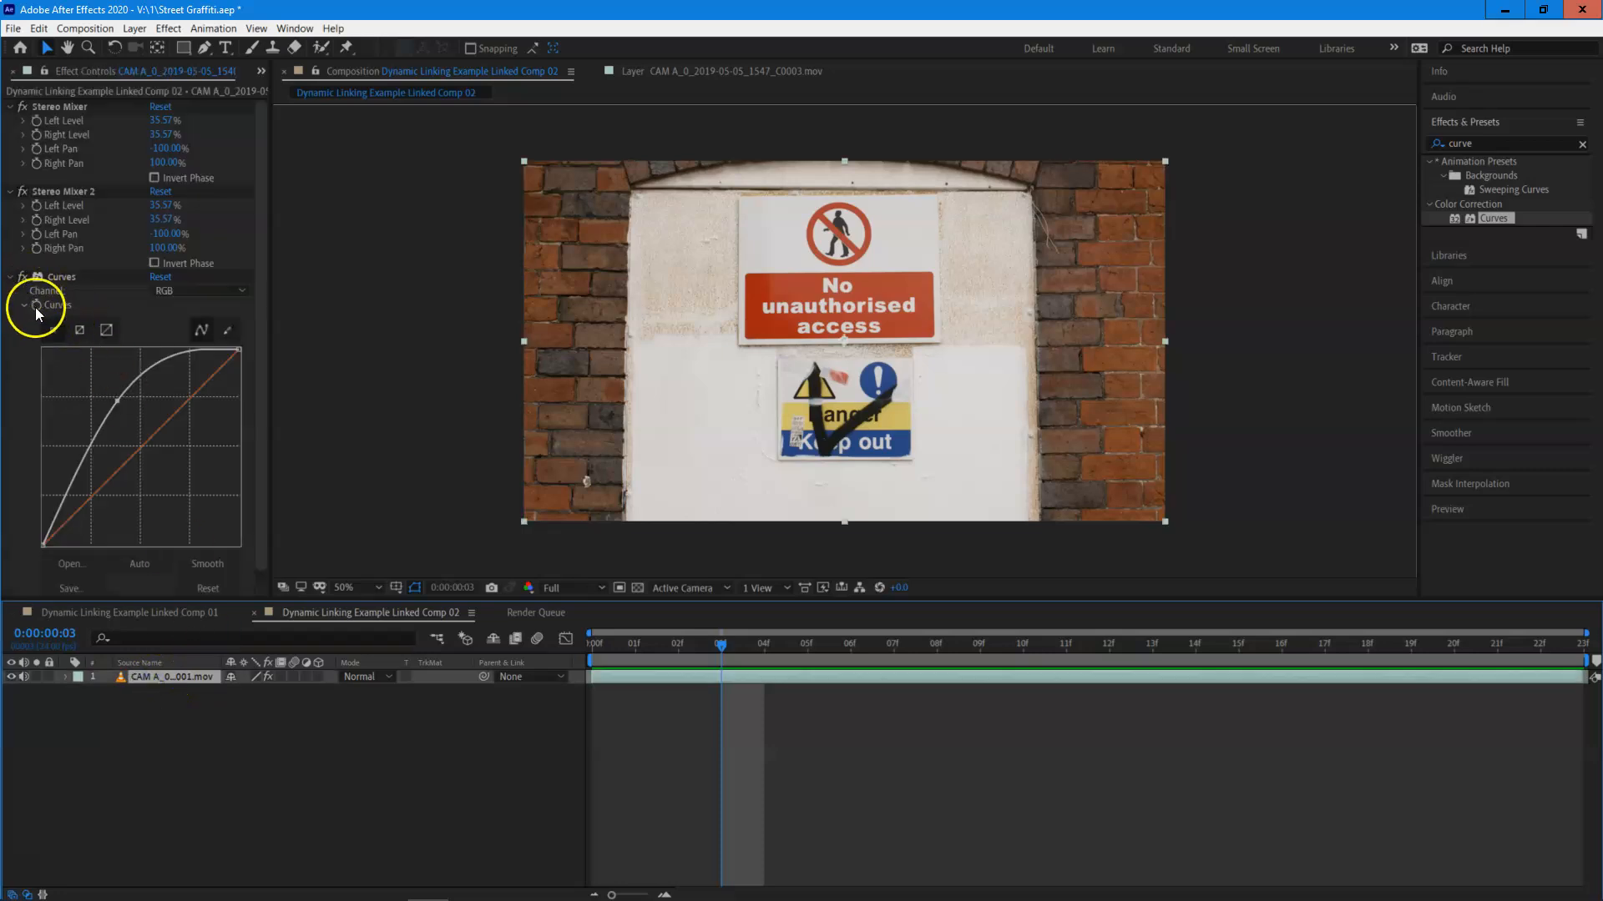
left_click(23, 277)
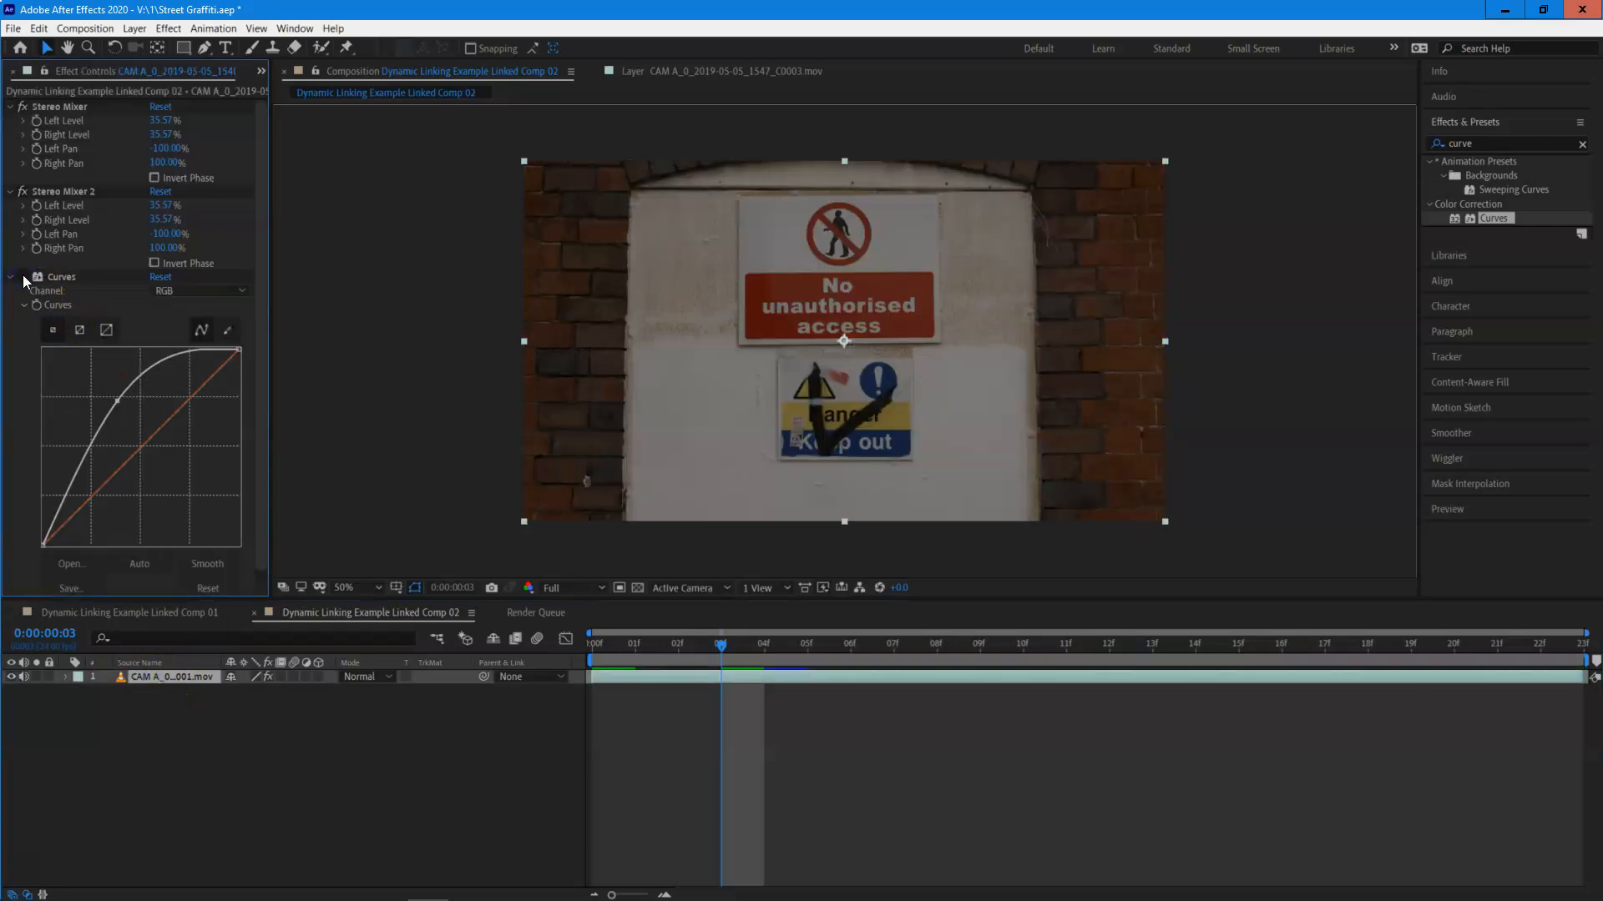
left_click(23, 277)
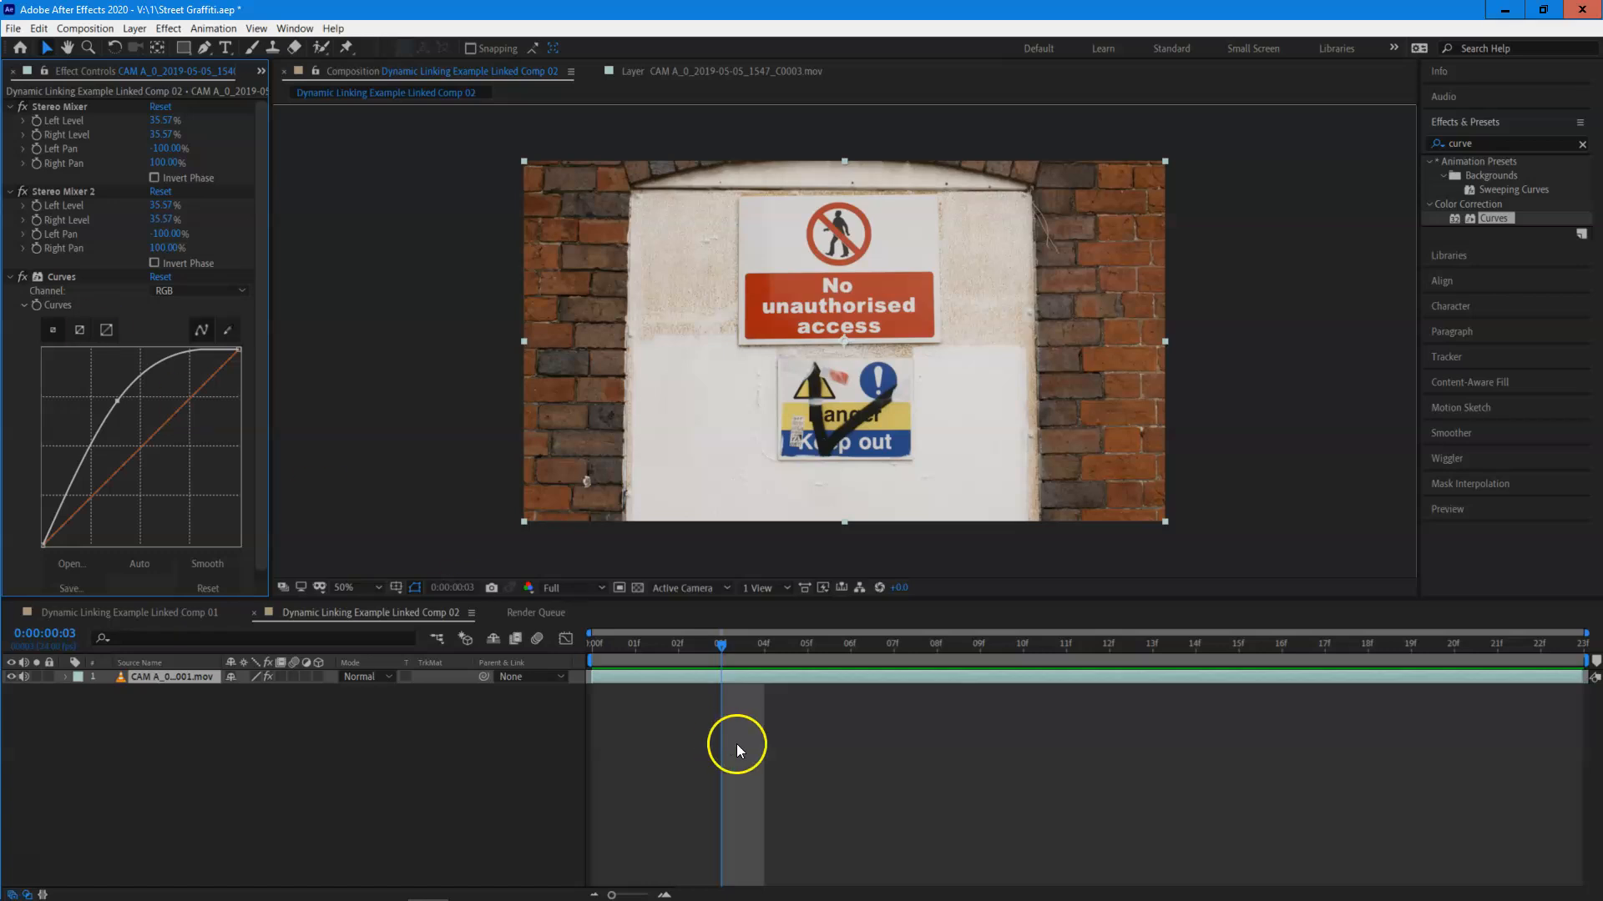
left_click_drag(714, 644, 986, 753)
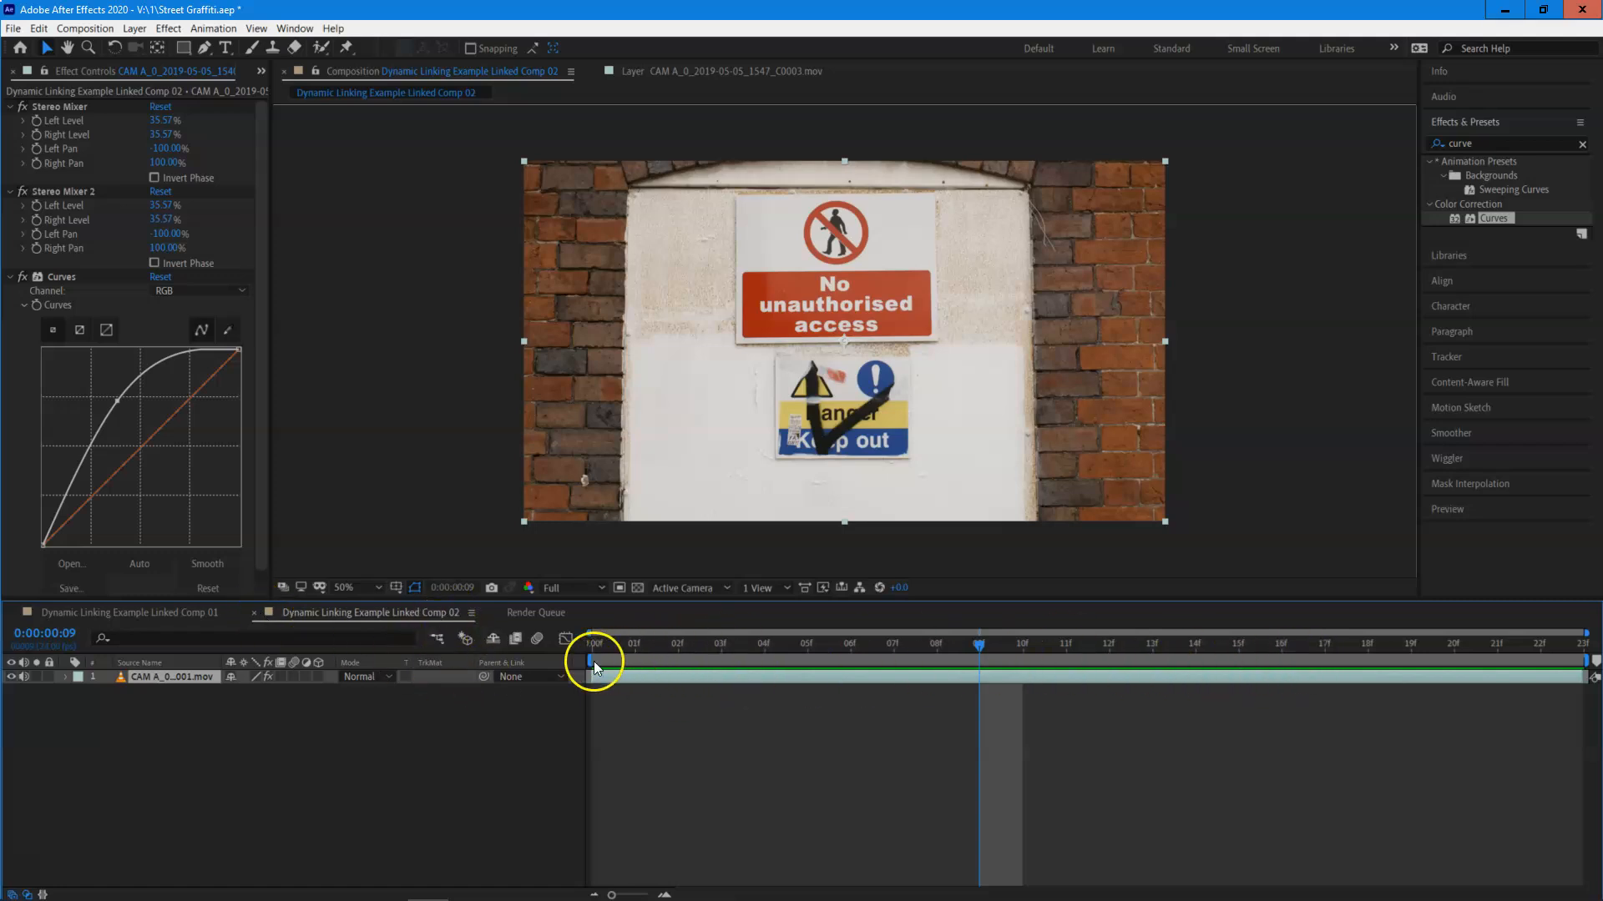
Trim the work area of Linked Comp 02 to span frames 4 to 10 and preview that range.
left_click_drag(589, 659, 768, 656)
mouse_move(1586, 660)
left_mouse_down()
mouse_move(1225, 637)
mouse_move(779, 658)
mouse_move(1008, 654)
mouse_move(779, 676)
mouse_move(1039, 653)
left_mouse_up()
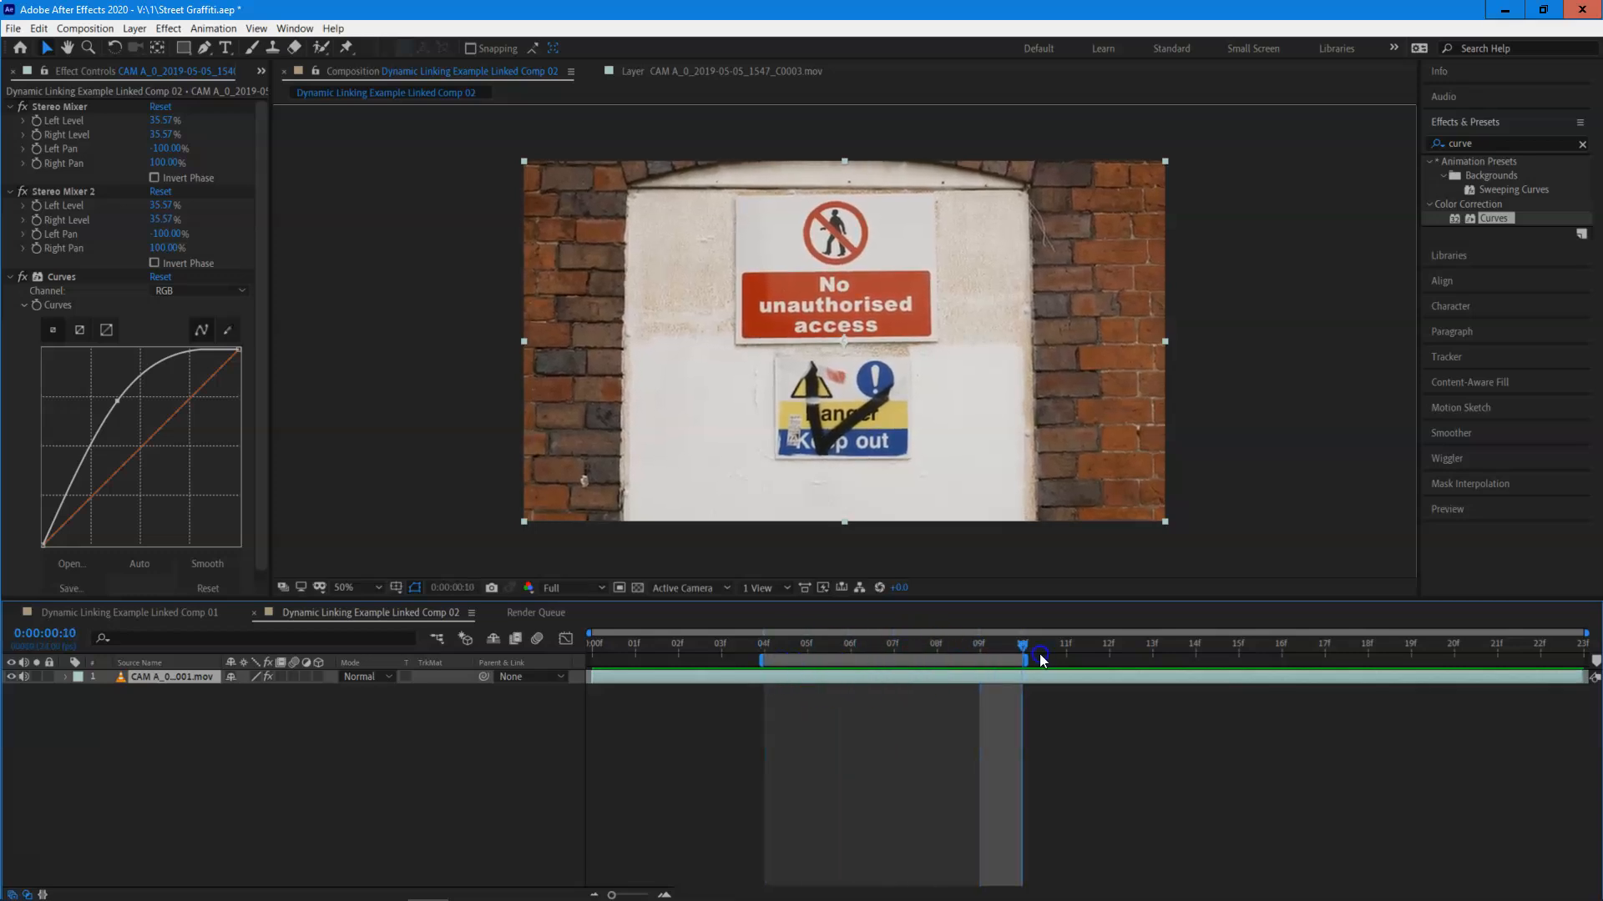
key("space")
left_click(919, 639)
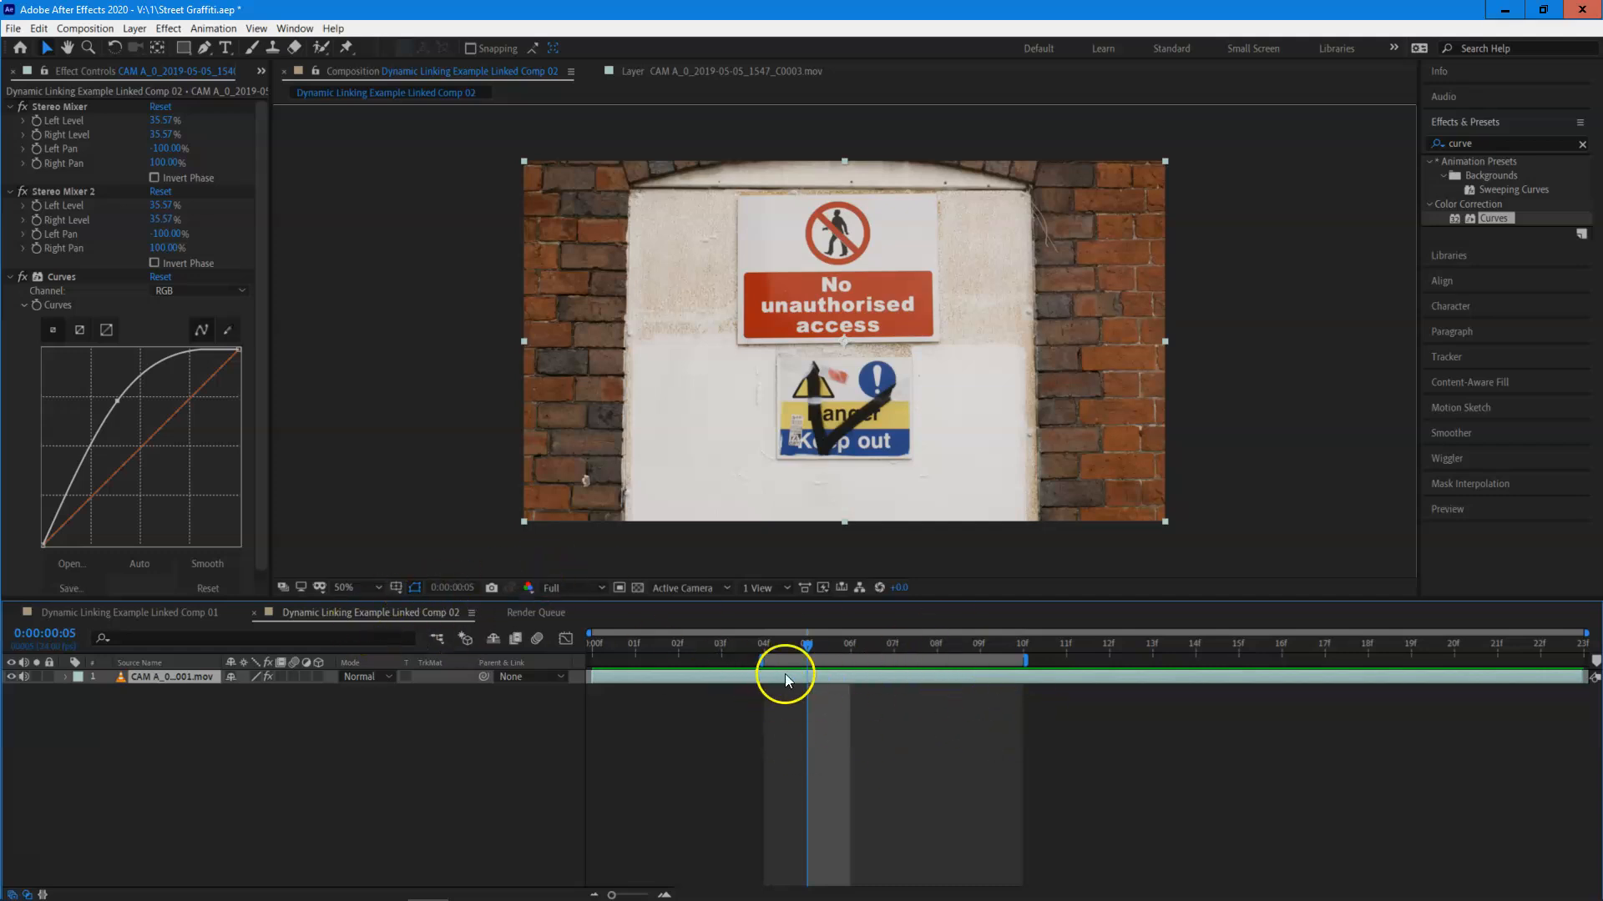
Adjust the work area of Linked Comp 02 to span frames 1 to 10, and deselect the clip.
left_click_drag(762, 659, 573, 659)
left_click(860, 659)
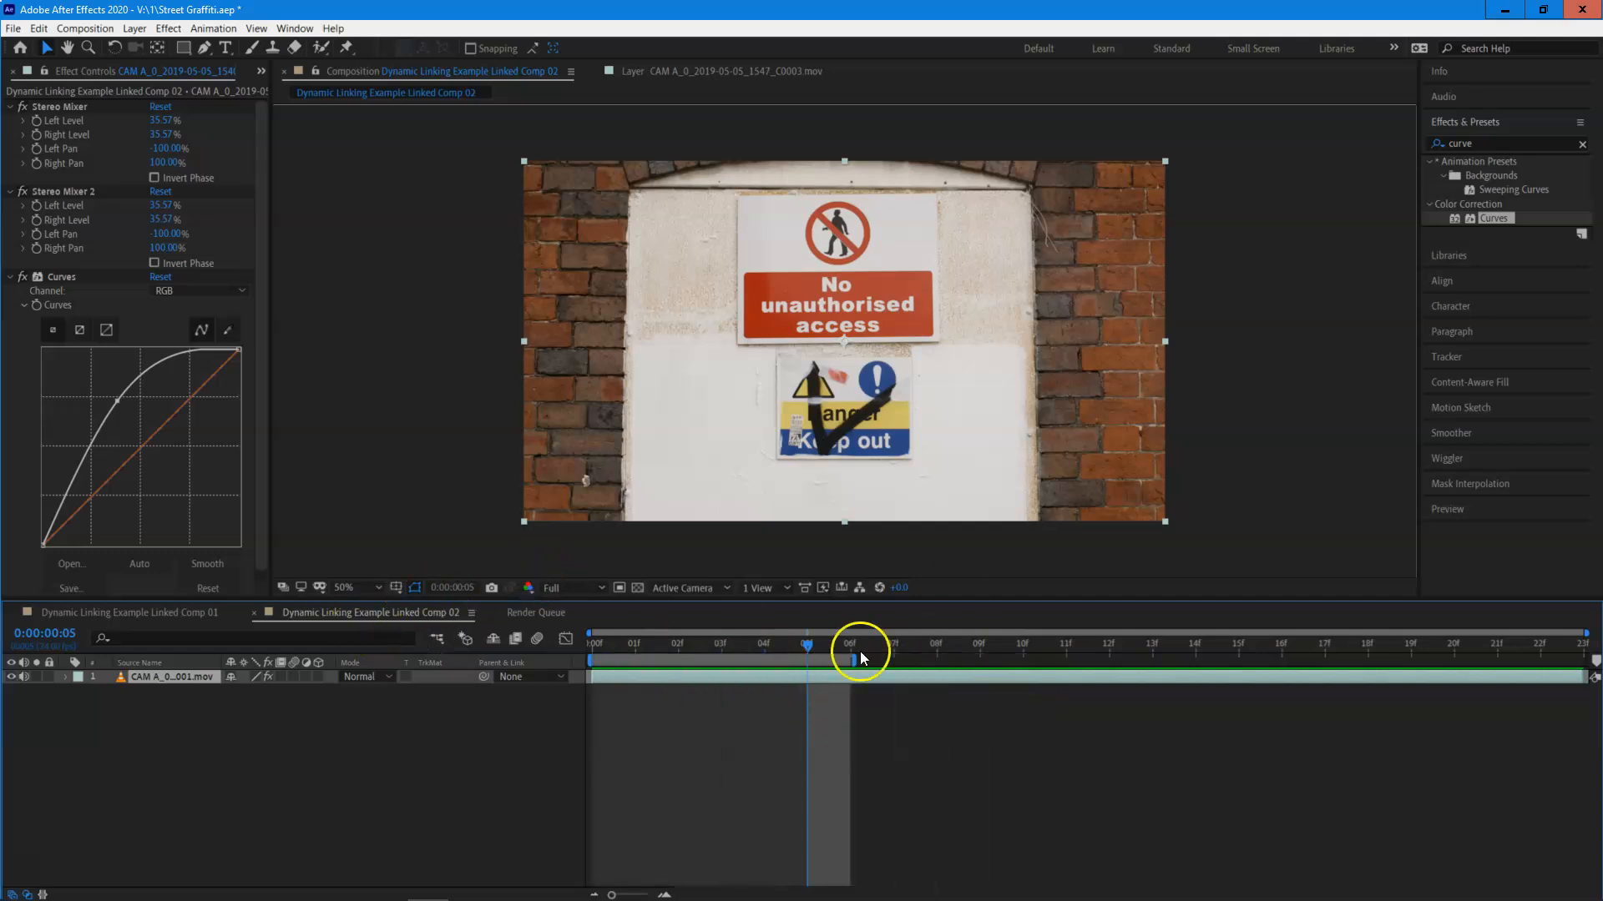
left_click_drag(769, 659, 906, 656)
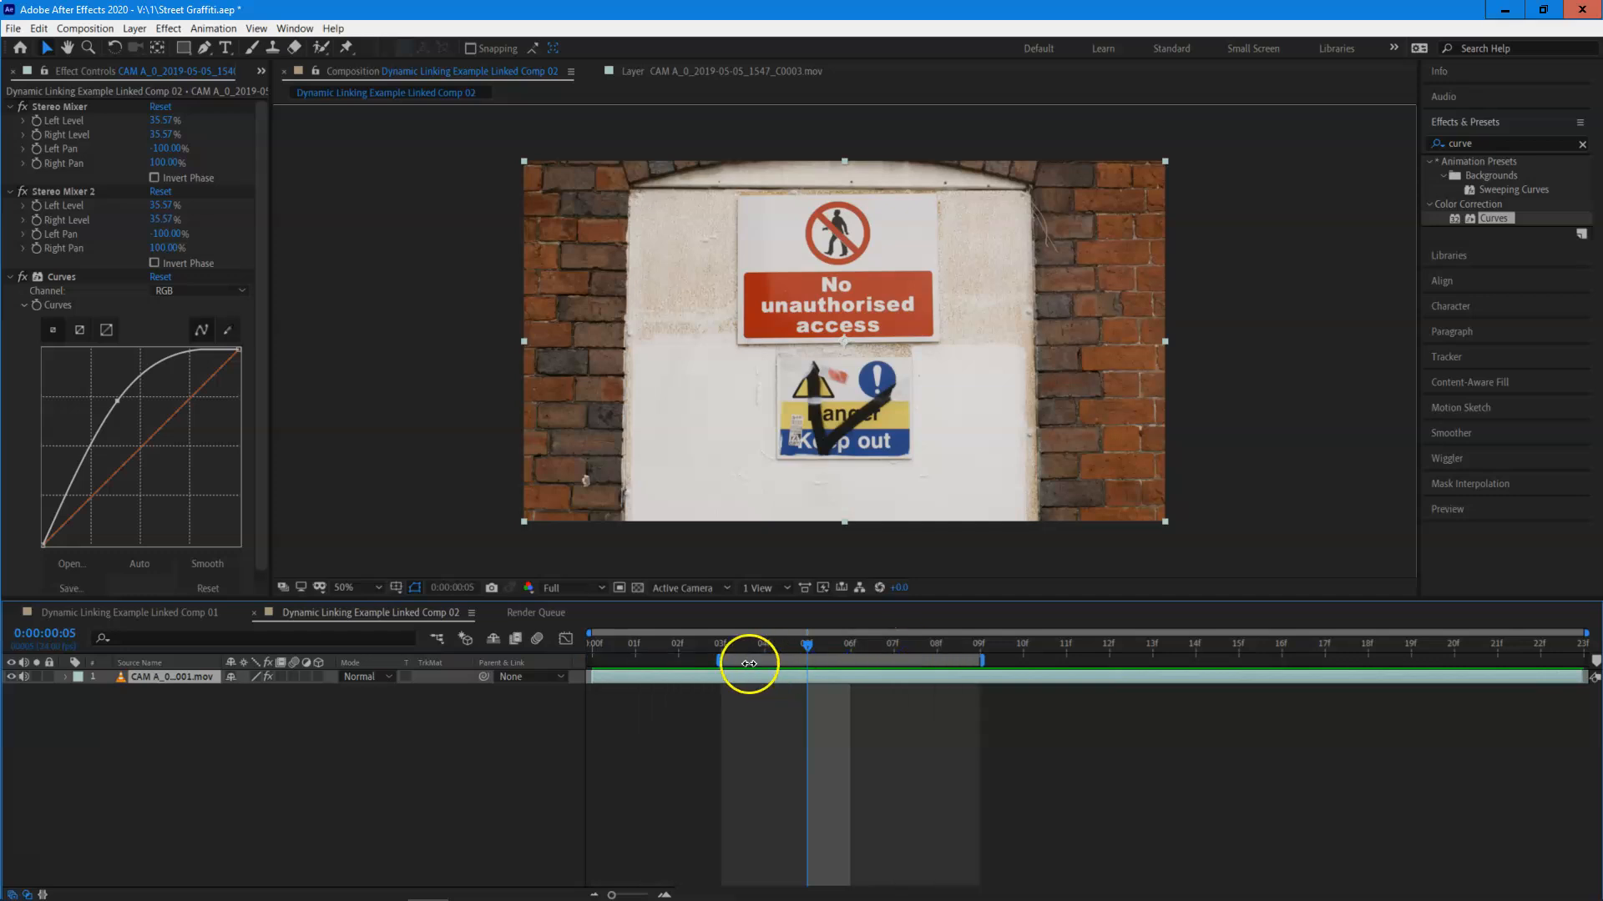
left_click_drag(718, 660, 589, 659)
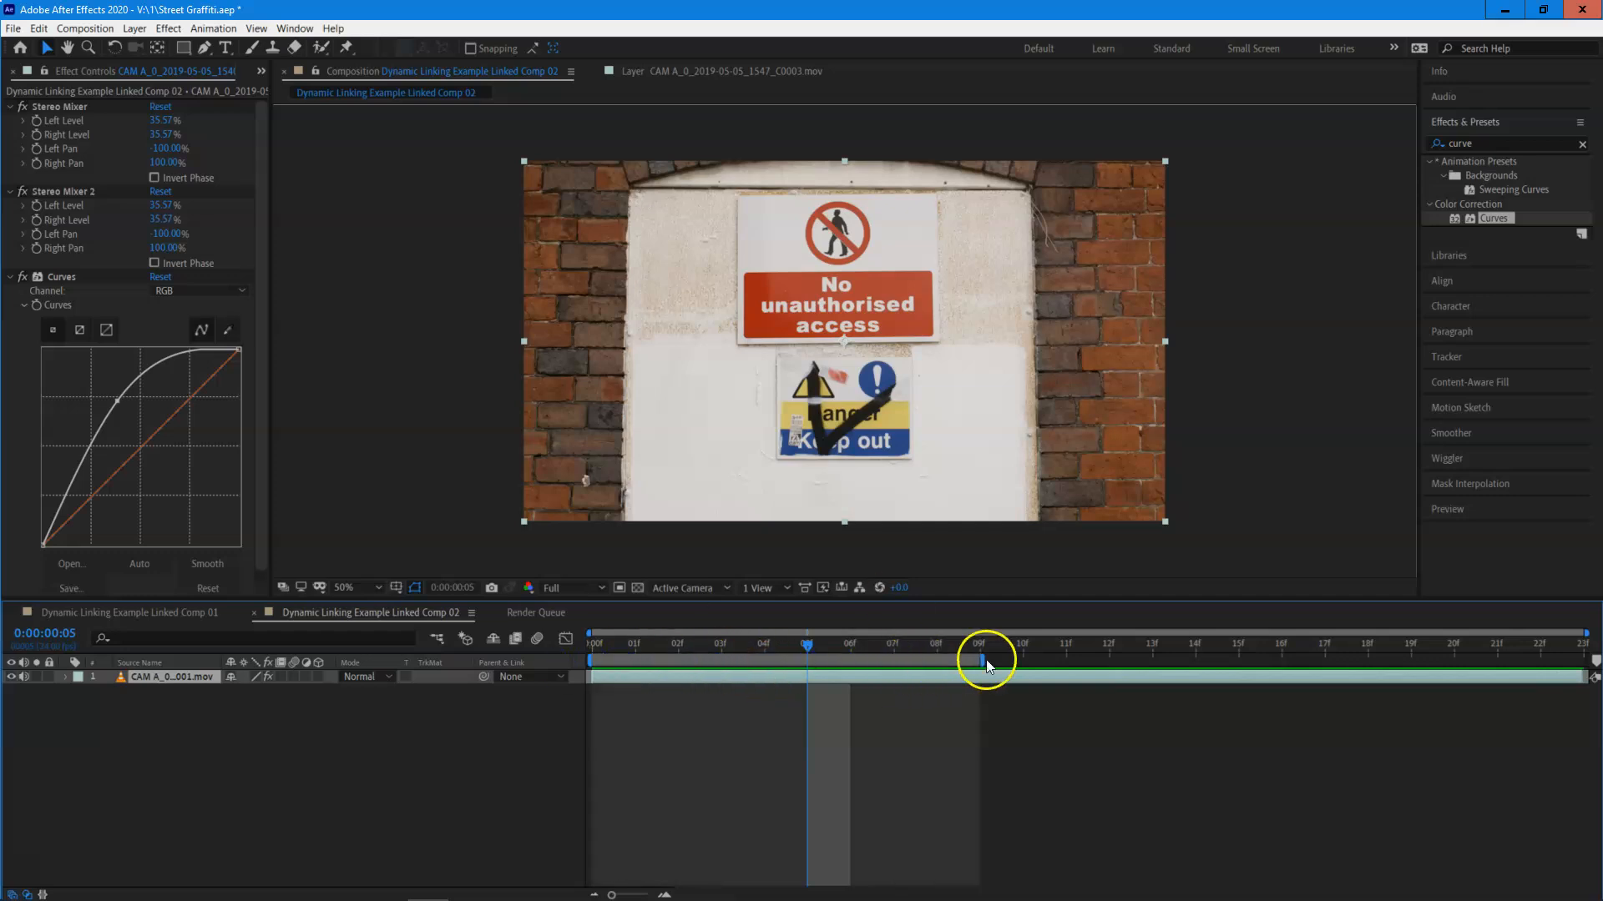
left_click_drag(980, 662, 982, 661)
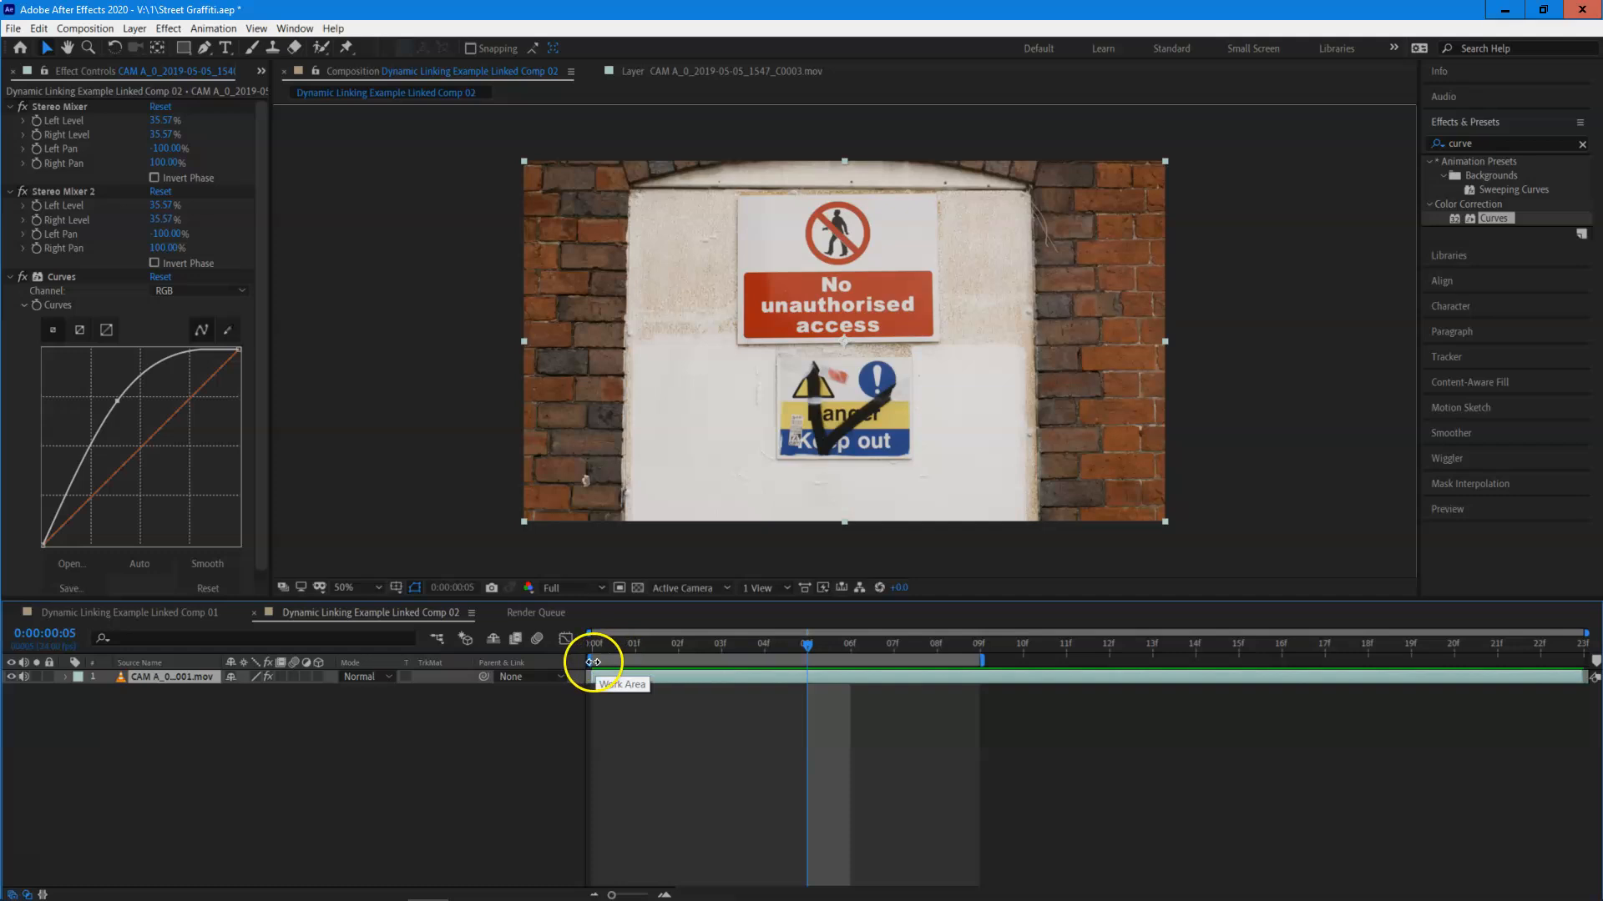
left_click_drag(594, 659, 637, 658)
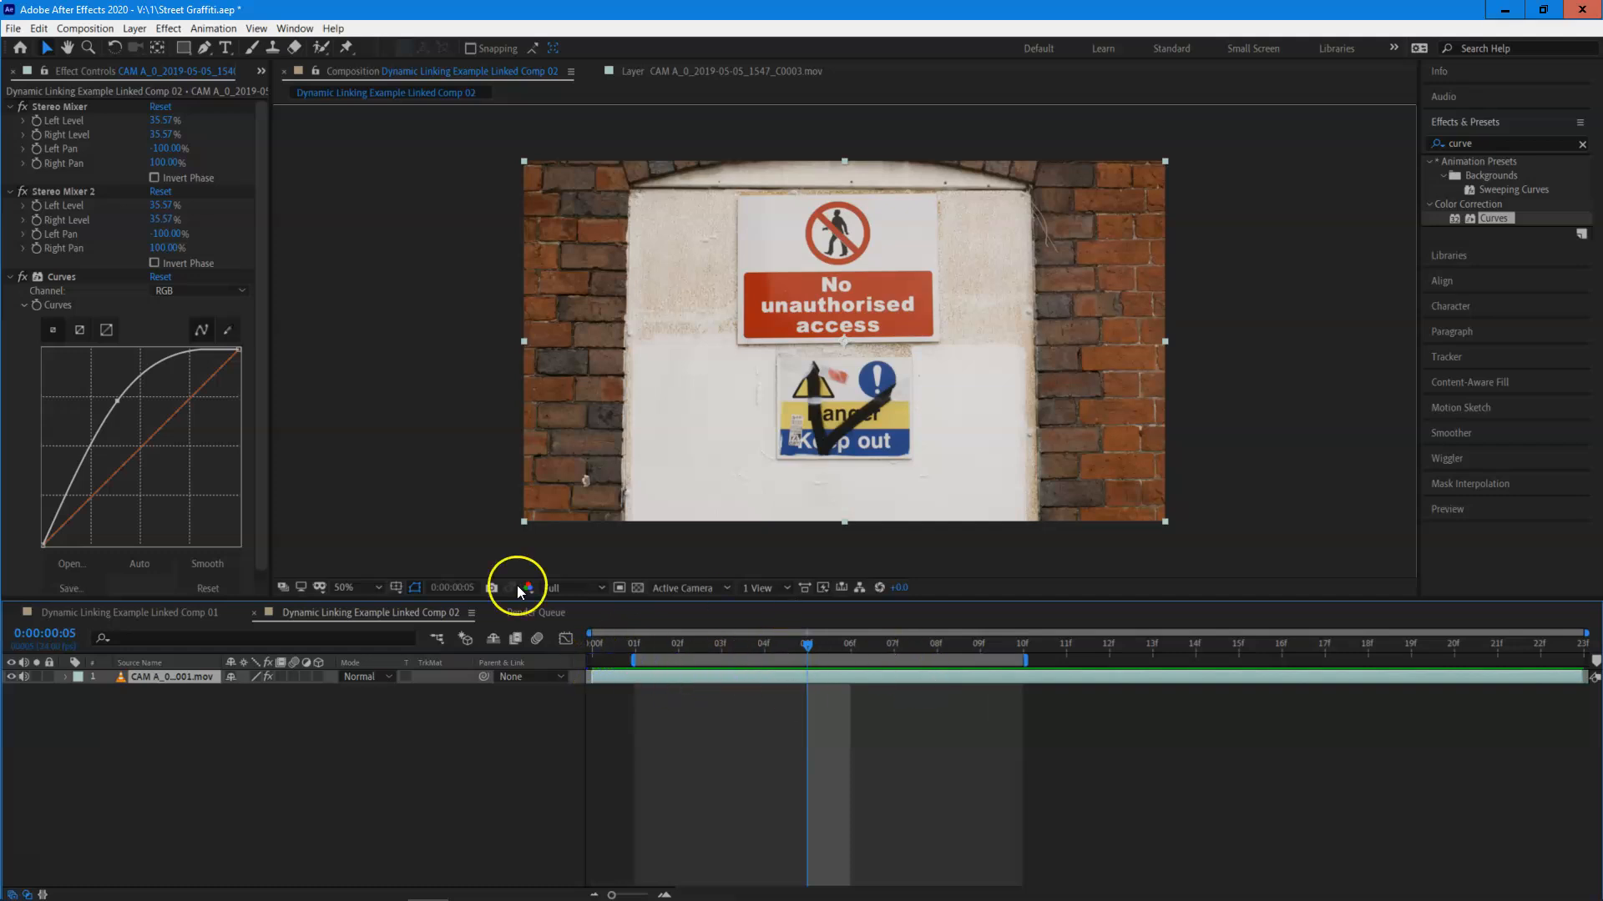
left_click(573, 699)
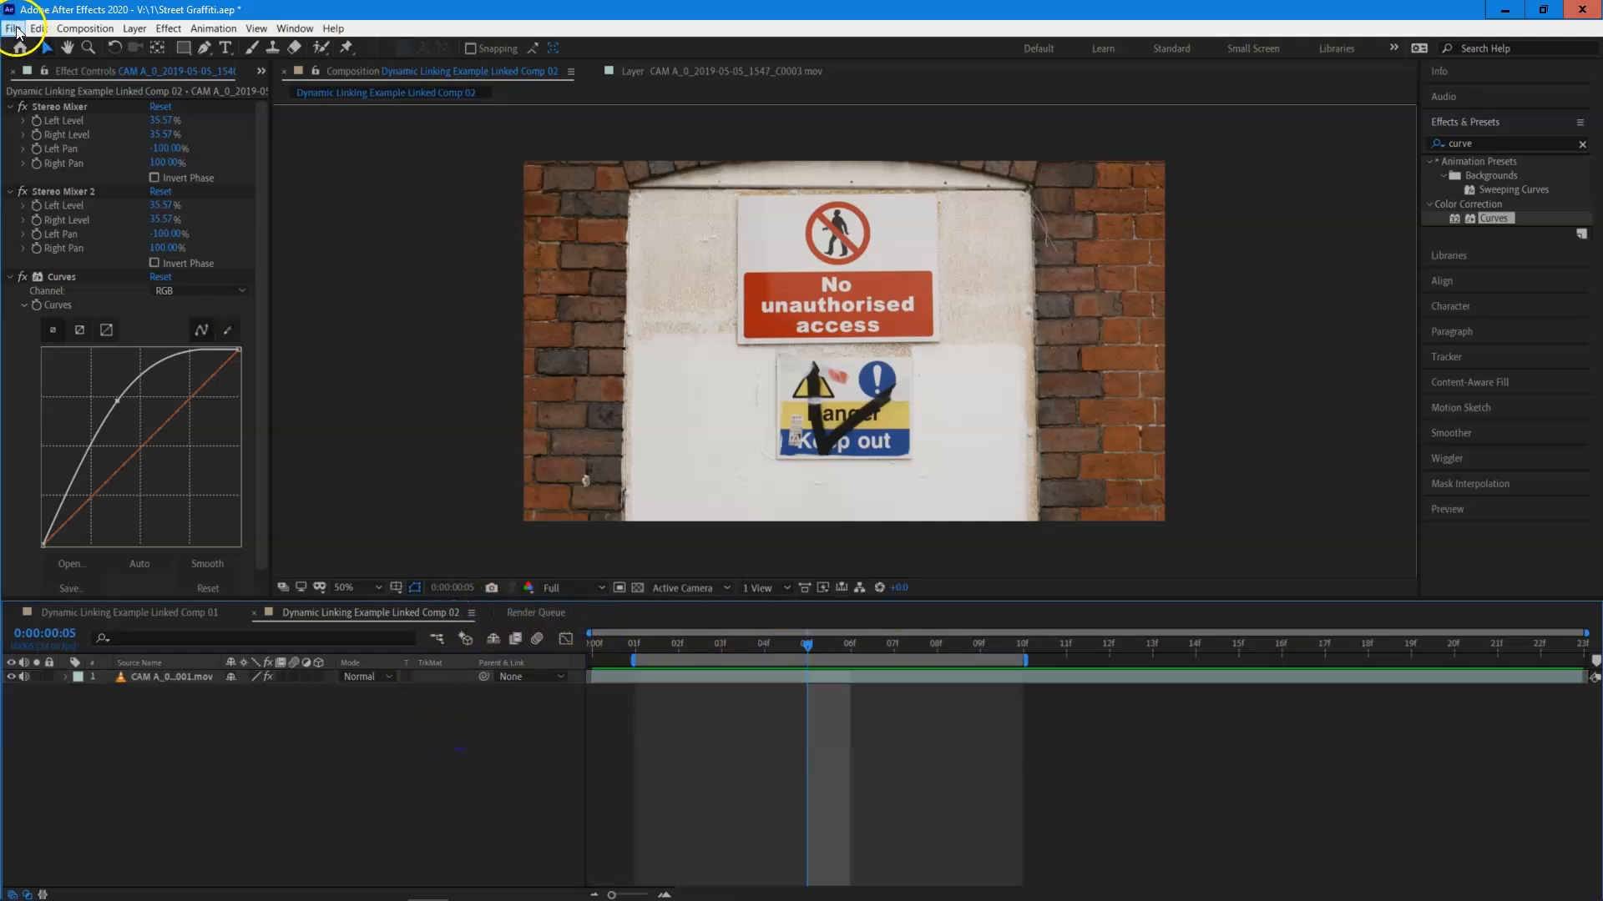
Add Linked Comp 02 to the render queue for export.
left_click(18, 29)
mouse_move(121, 268)
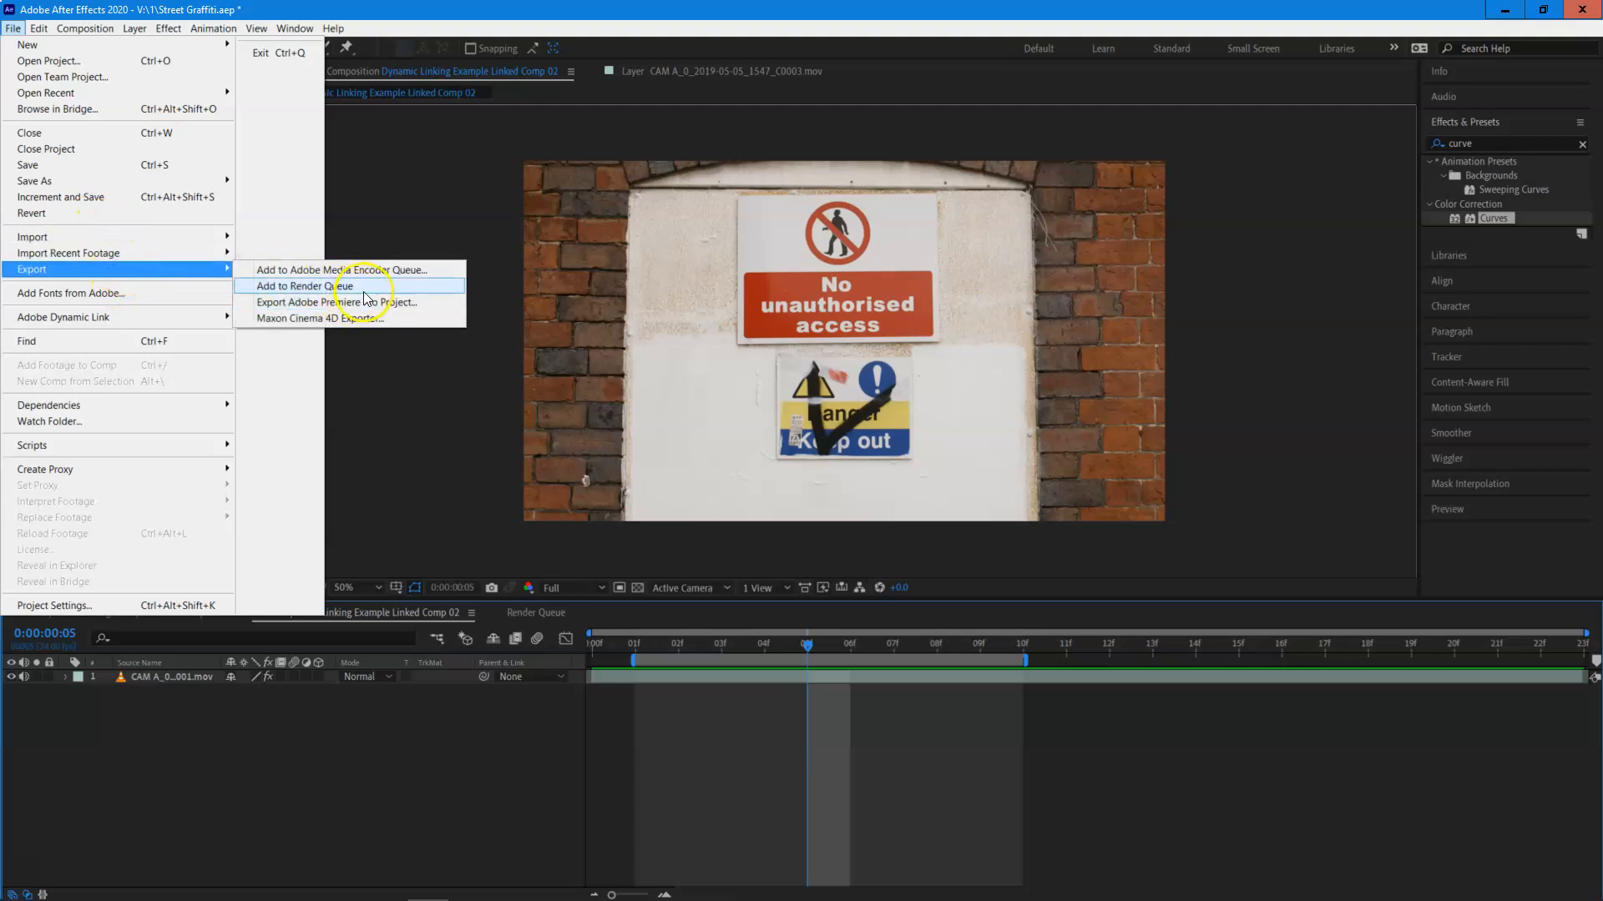
left_click(409, 286)
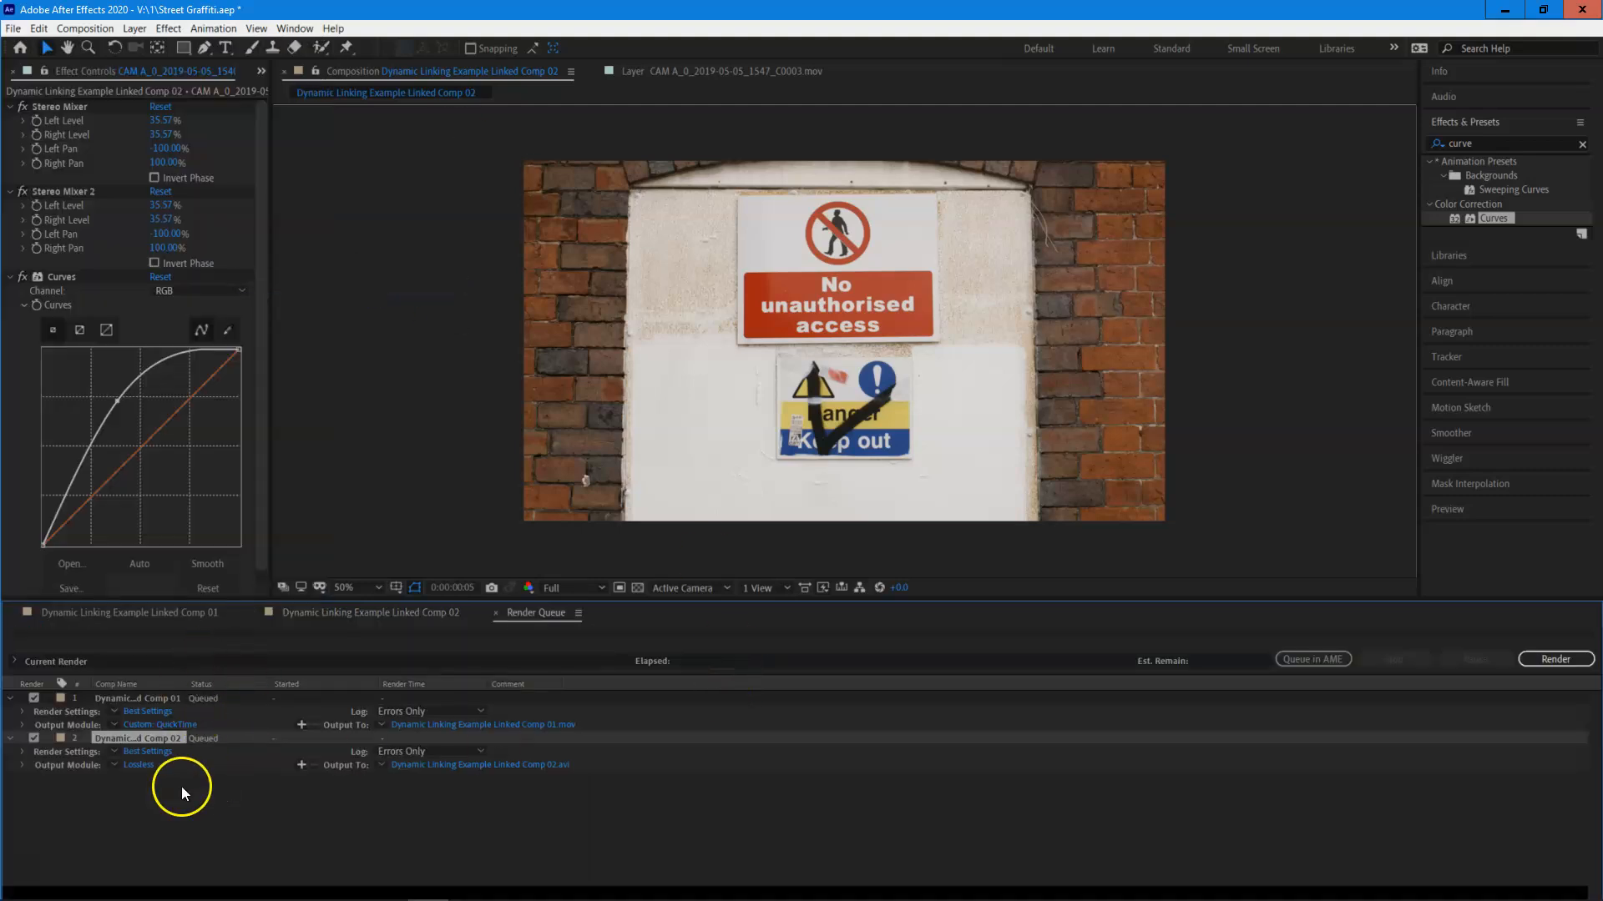
Set Linked Comp 02's output module to QuickTime with Apple ProRes 422, and save its output as Dynamic Linking Example Linked Comp 02.mov in folder 1.
left_click(134, 765)
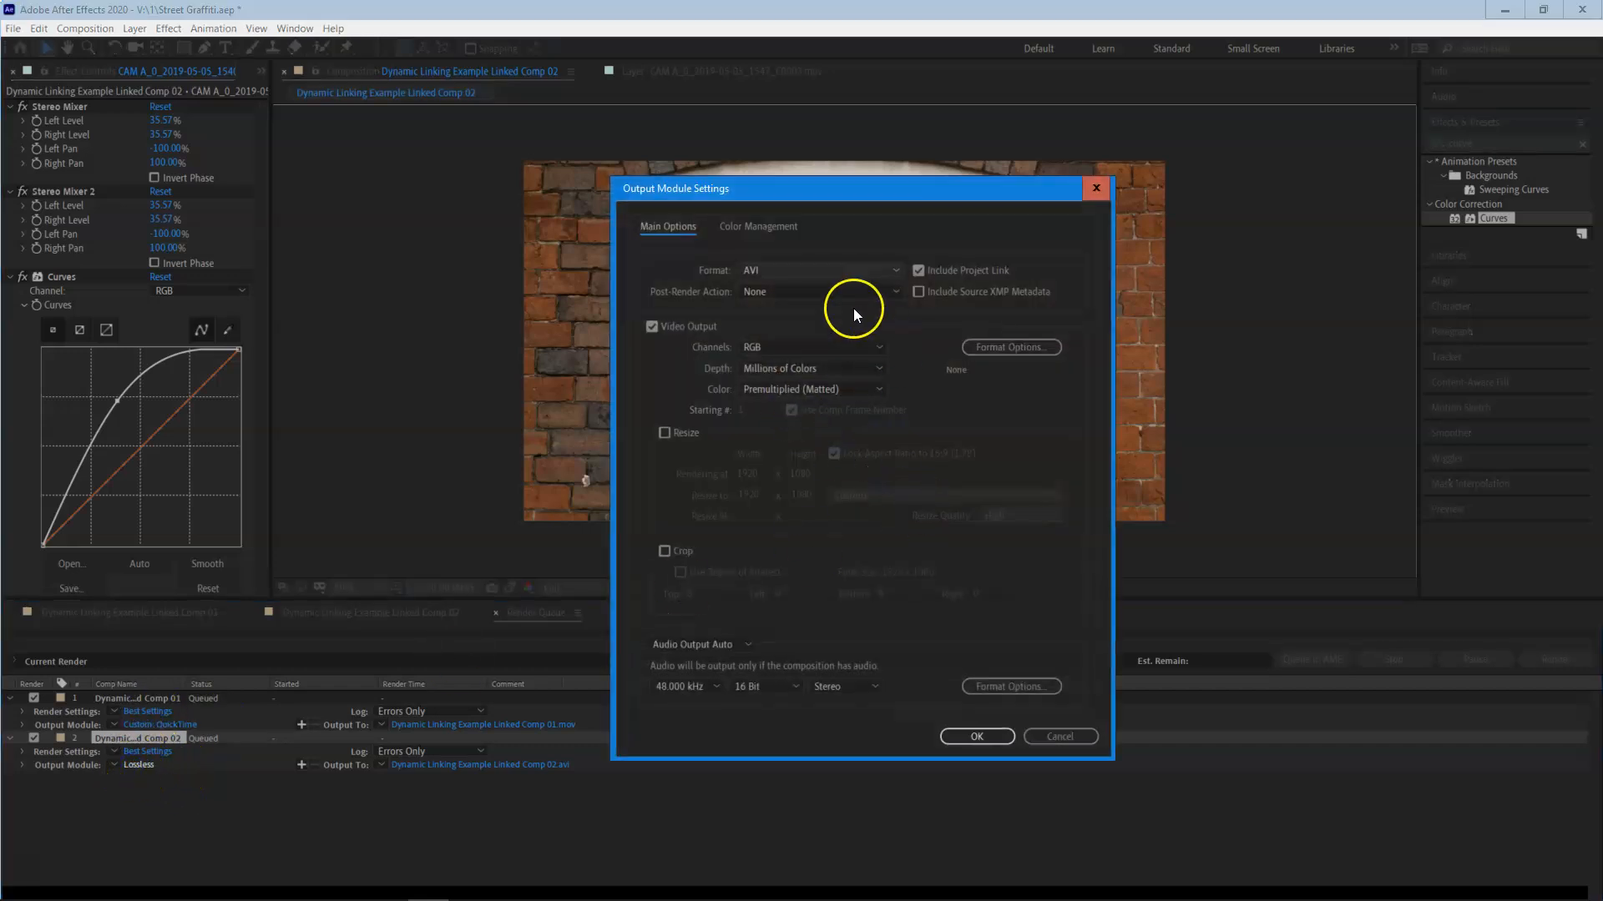
left_click(835, 270)
left_click(820, 432)
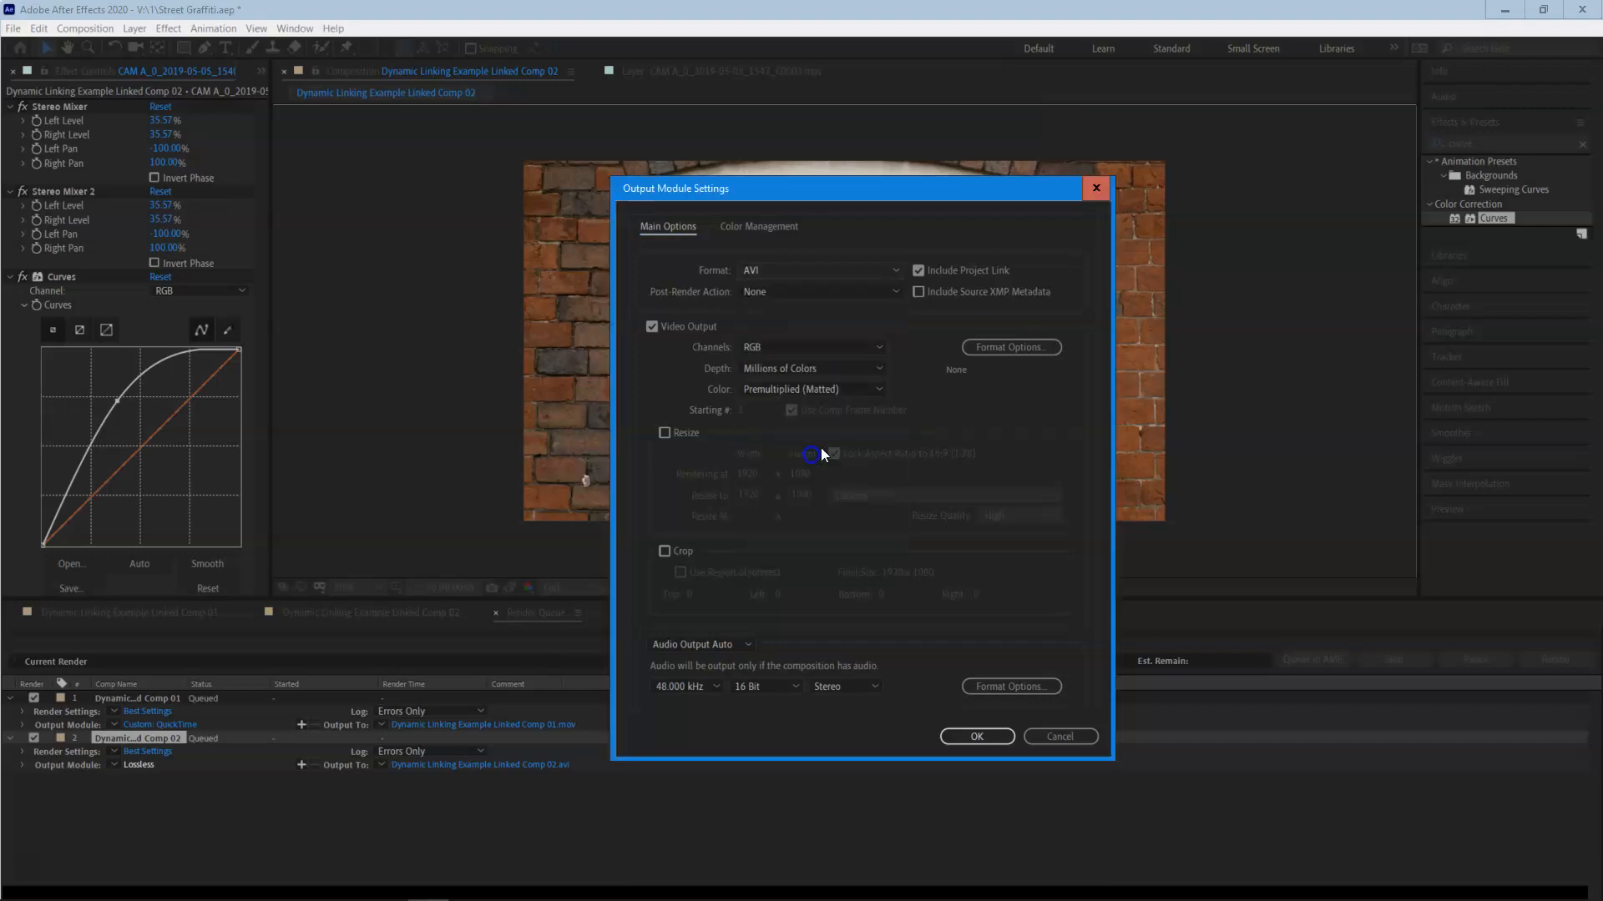
left_click(1032, 355)
left_click(994, 300)
left_click(1110, 622)
left_click(1089, 819)
left_click(977, 738)
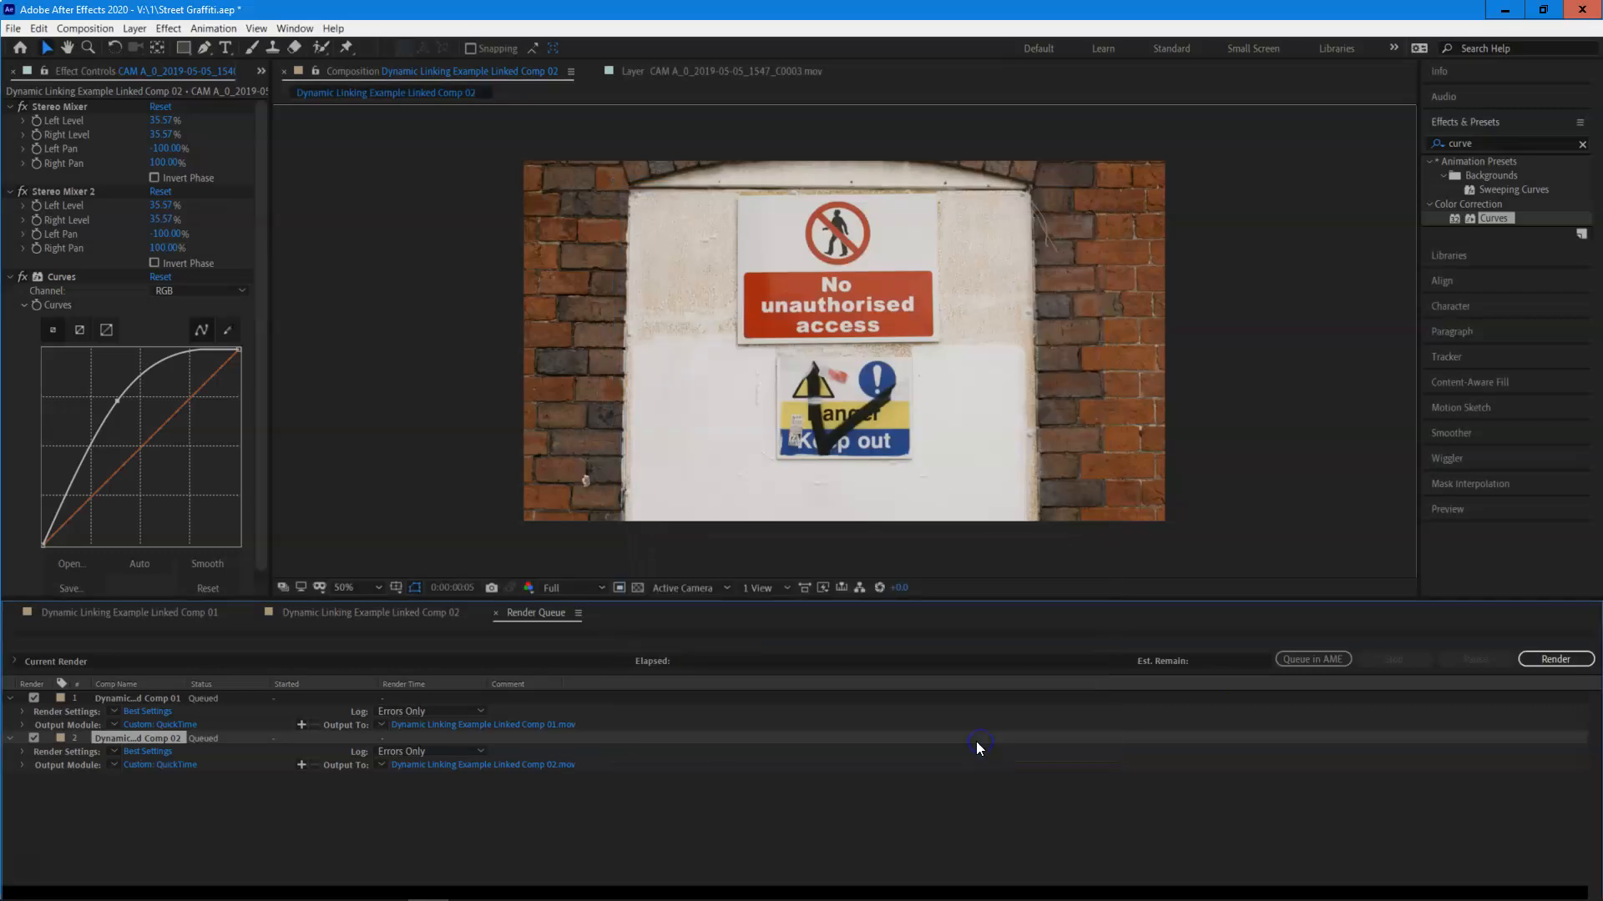
left_click(511, 759)
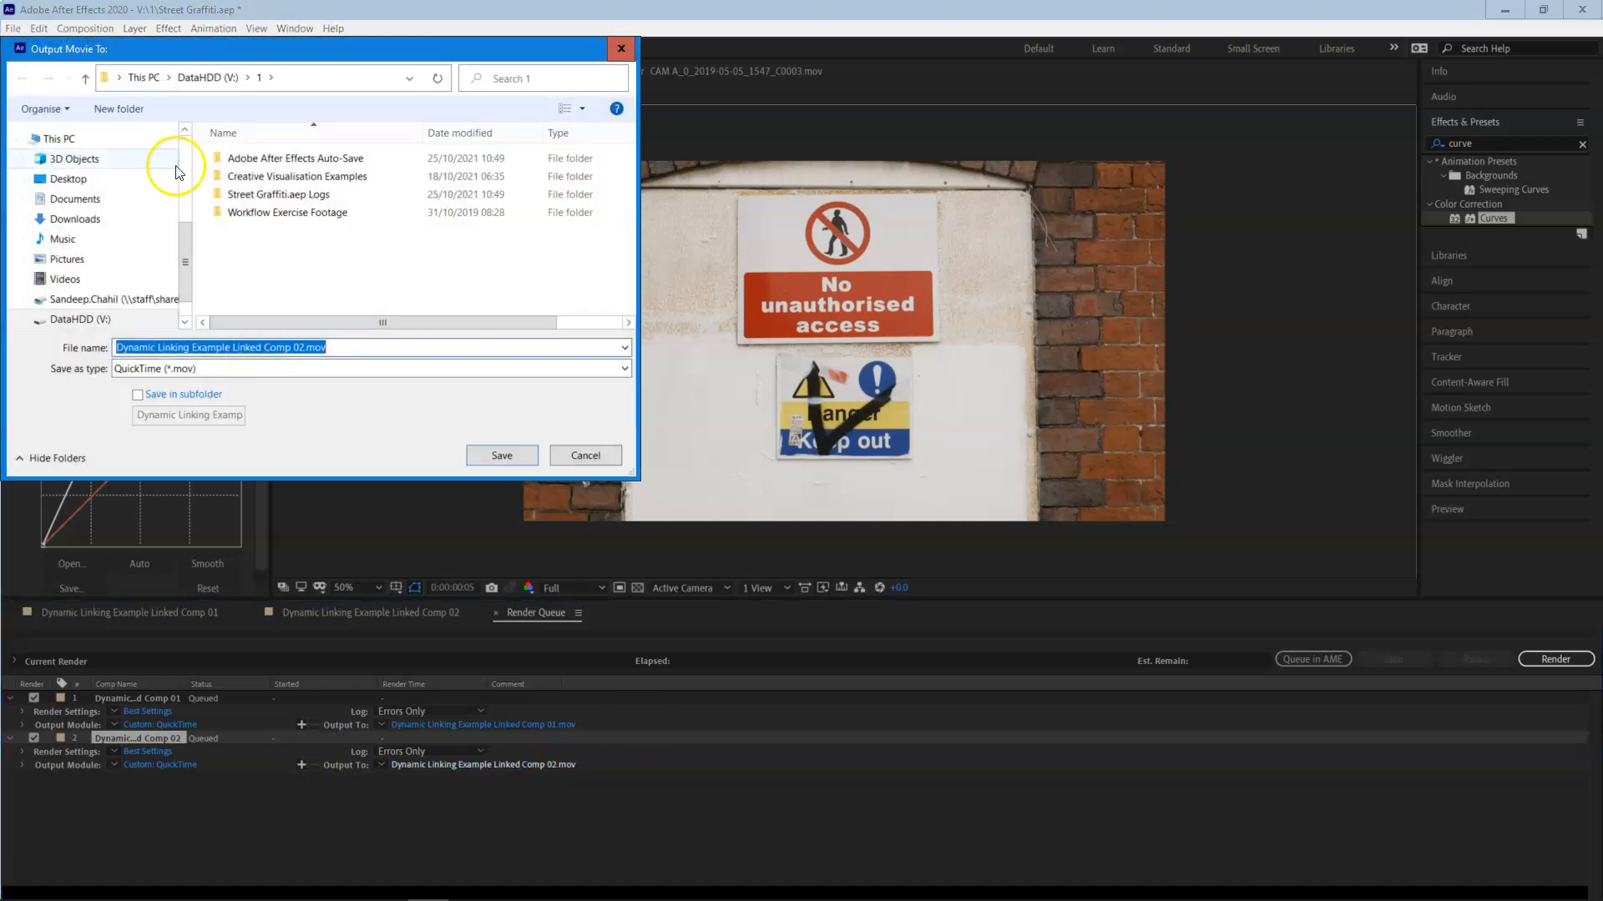
left_click(511, 453)
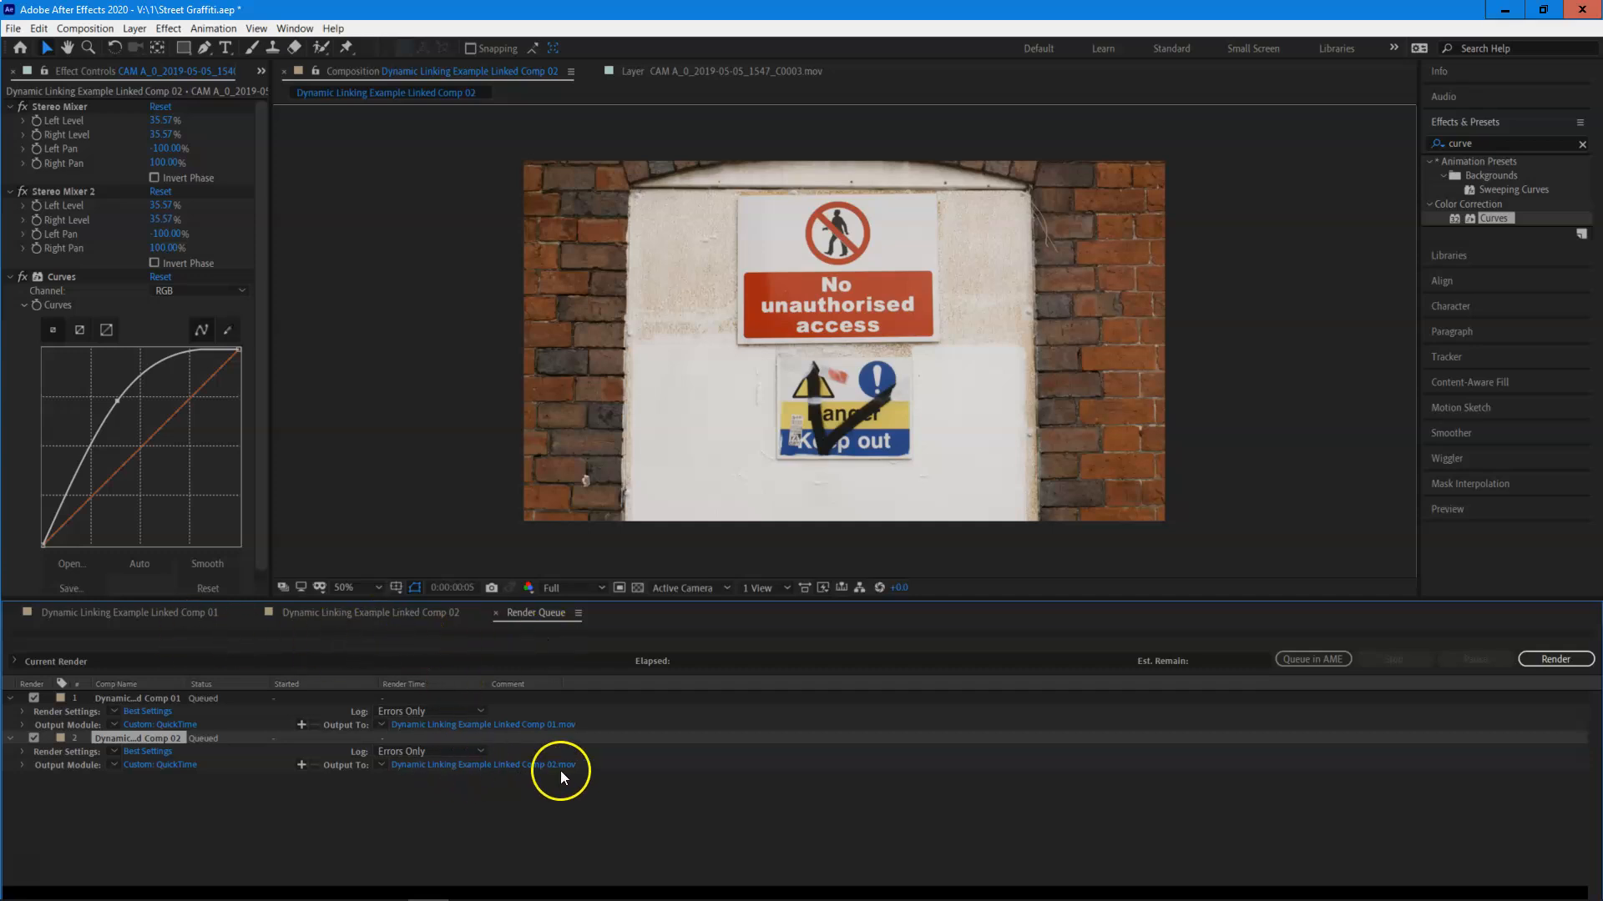
Confirm Linked Comp 02's render settings with the Work Area Only time span, and start rendering the queue.
left_click(137, 753)
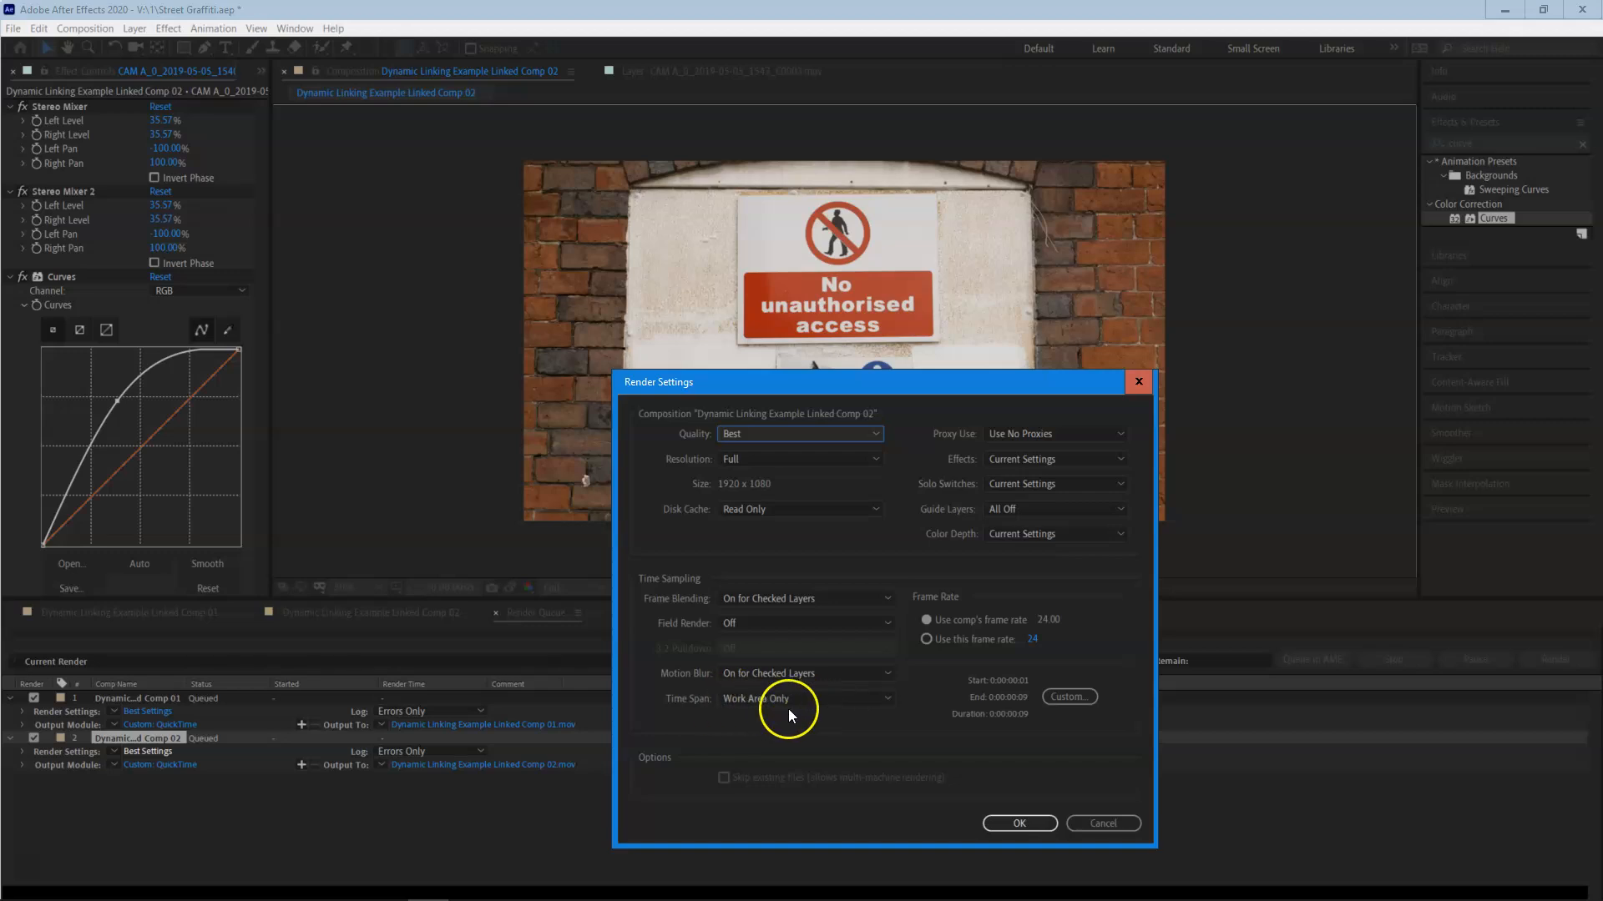
left_click(1015, 823)
left_click(187, 853)
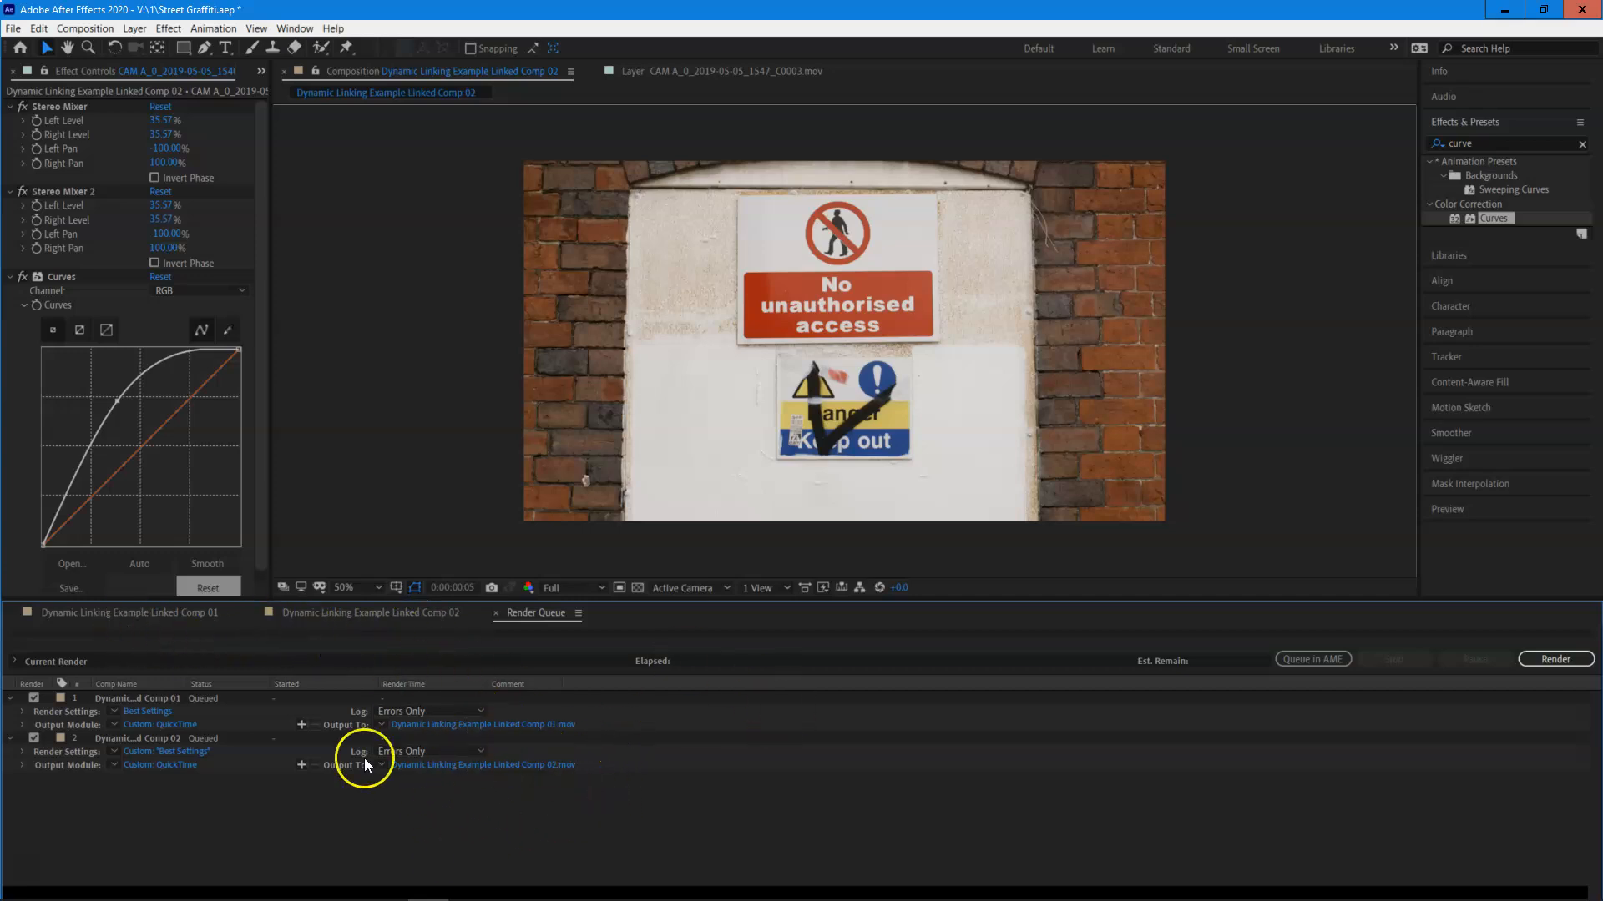
left_click(1545, 663)
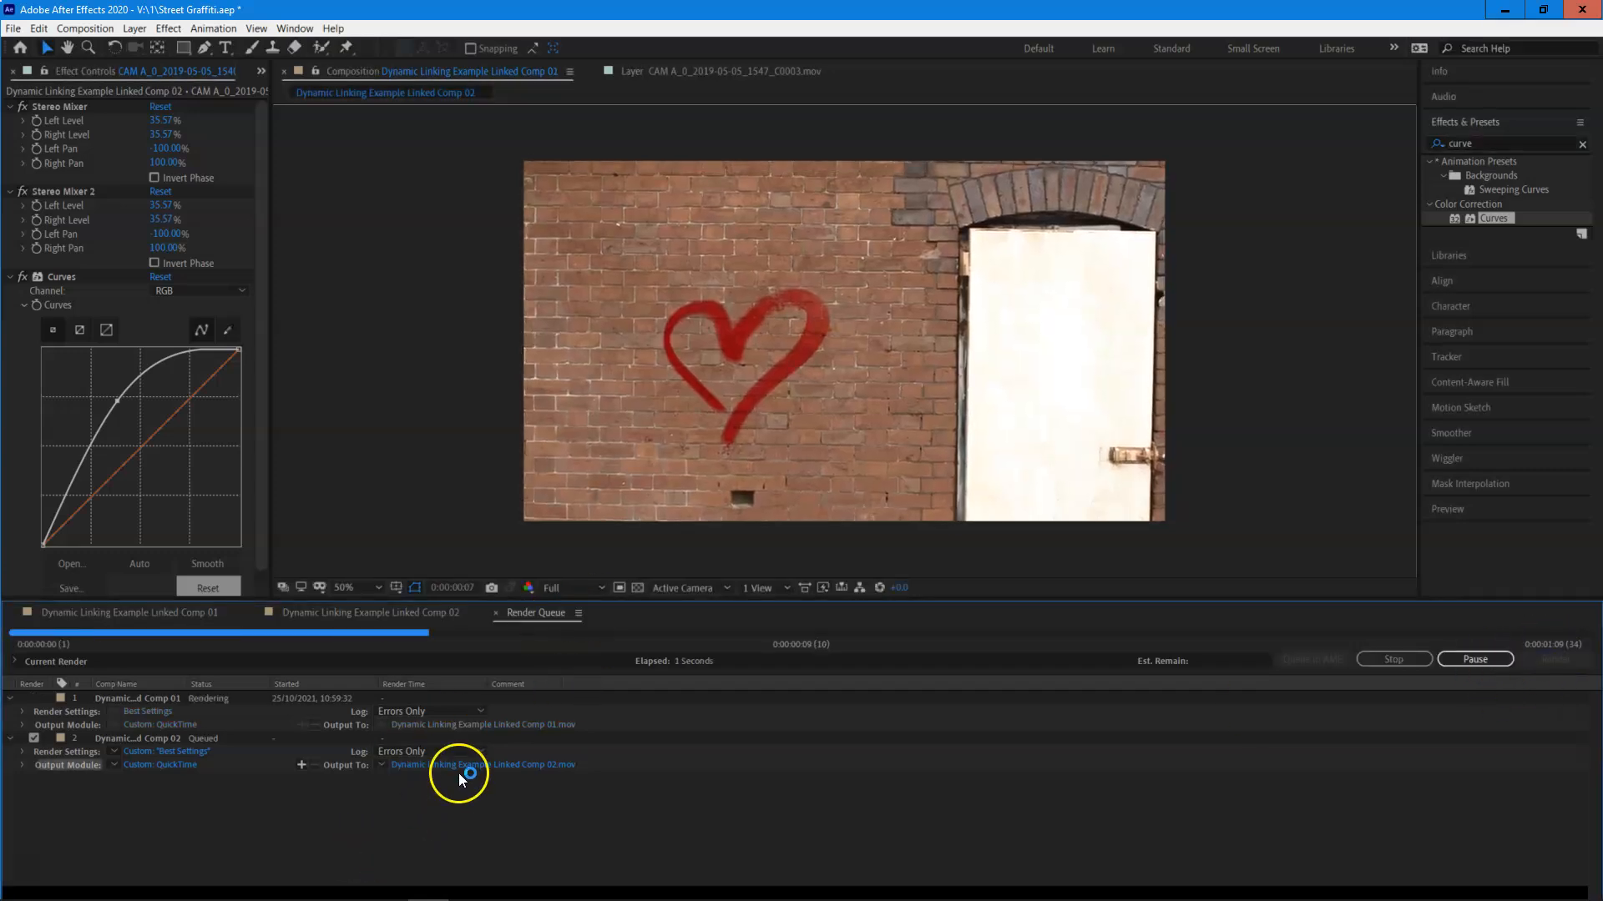